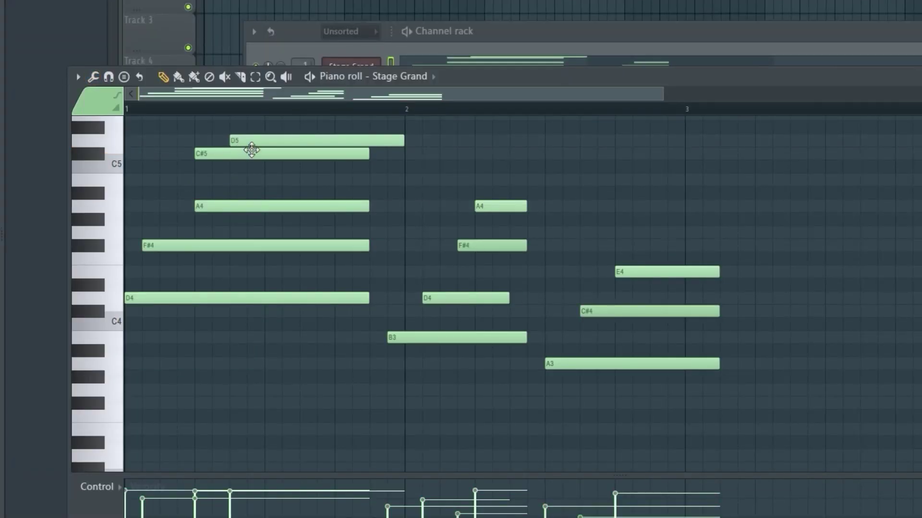
# Delete the extra D5, move C#5 one step earlier and bar-2 F#4, D4, B3 one step later
pyautogui.hotkey('ctrl', 'z')
pyautogui.press('space')
pyautogui.moveTo(250, 156)
pyautogui.mouseDown()
pyautogui.moveTo(264, 159)
pyautogui.moveTo(233, 156)
pyautogui.mouseUp()
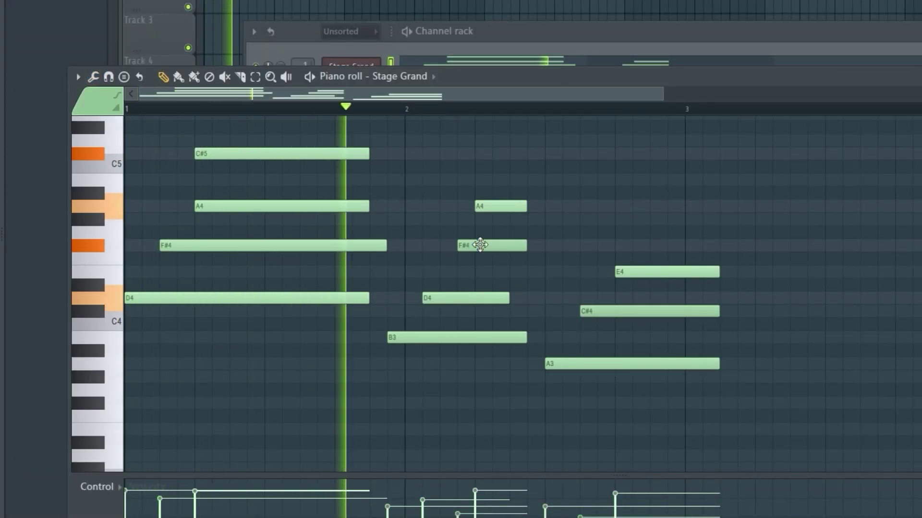
pyautogui.moveTo(465, 245); pyautogui.dragTo(482, 246)
pyautogui.moveTo(446, 301); pyautogui.dragTo(464, 301)
pyautogui.moveTo(480, 337); pyautogui.dragTo(497, 338)
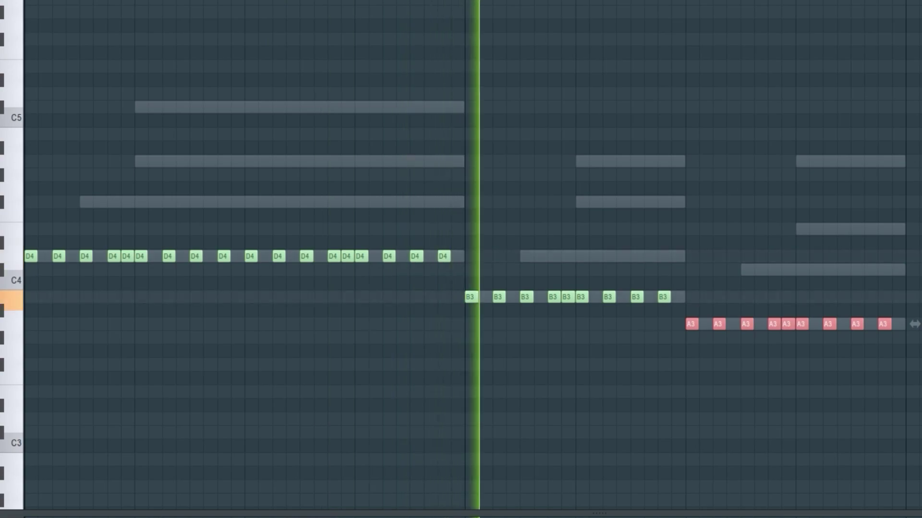
# Open the Bass channel's Harmless synth and its WaveShaper effect
pyautogui.click(346, 129)
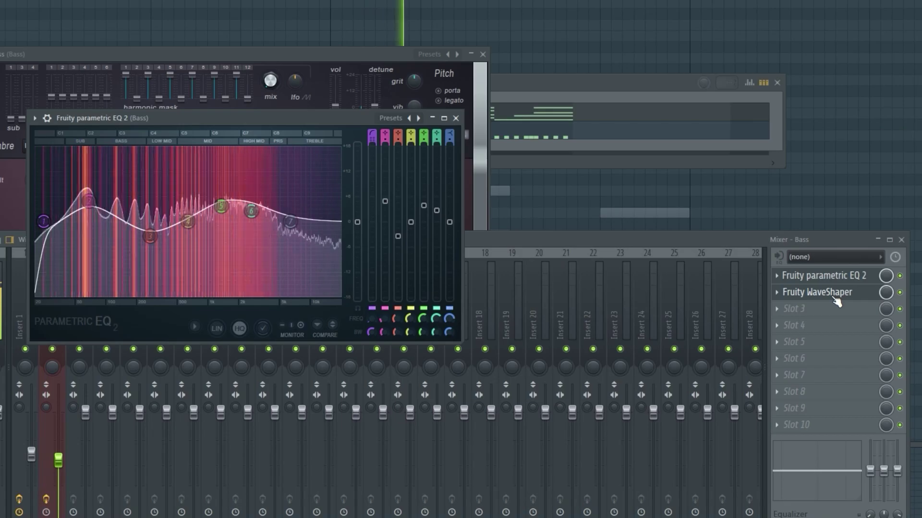
pyautogui.click(835, 300)
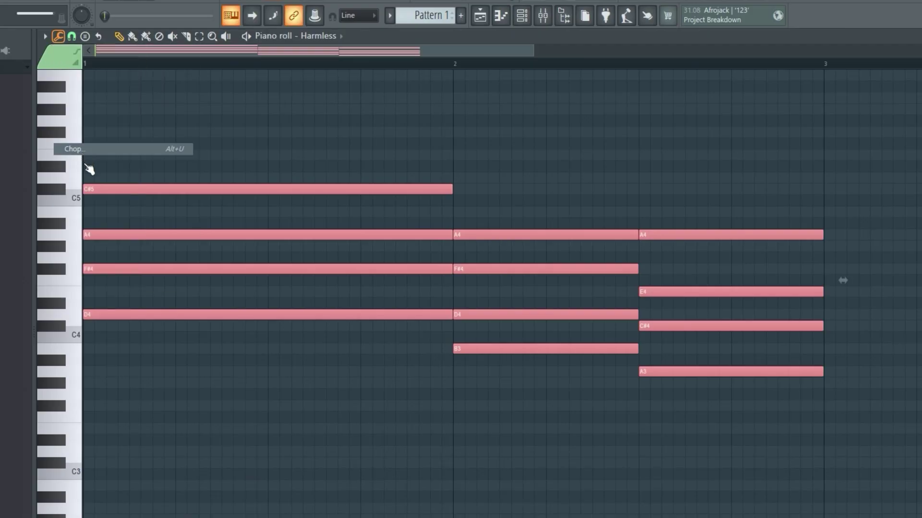
# Open the chopper for the chord notes and the Harmless synth settings
pyautogui.click(86, 156)
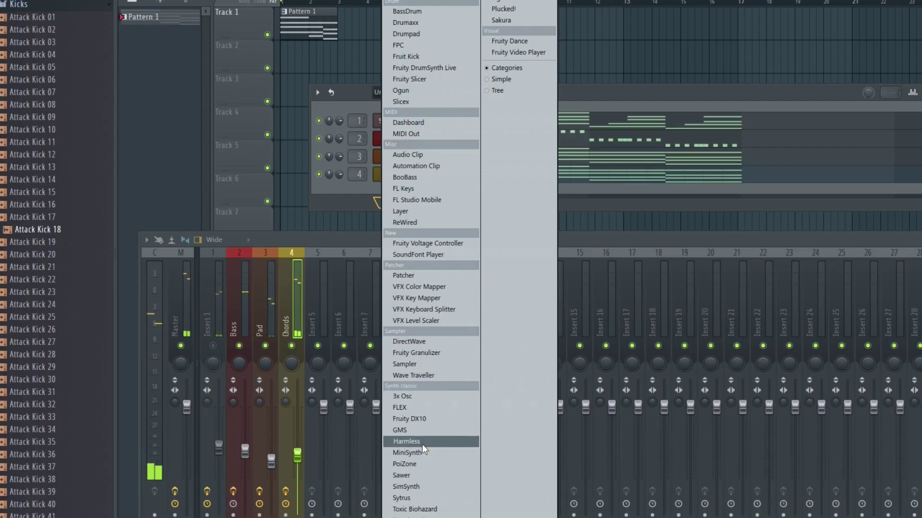
pyautogui.click(422, 445)
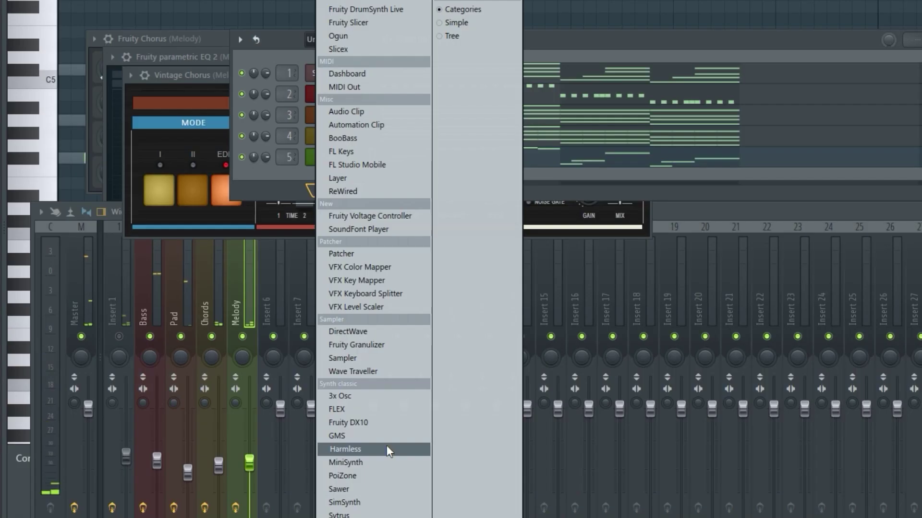
# Open the Harmless synth, then close all windows to reveal its A4 notes
pyautogui.click(360, 503)
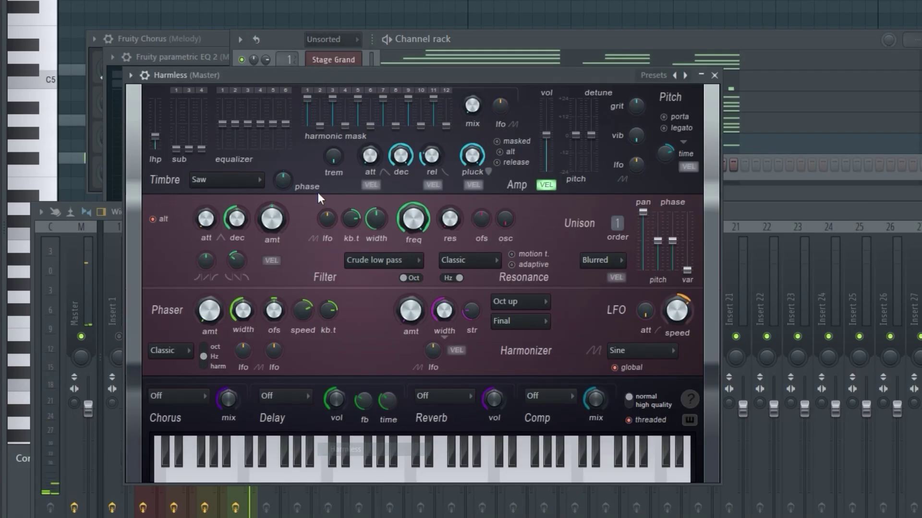
pyautogui.press('F12')
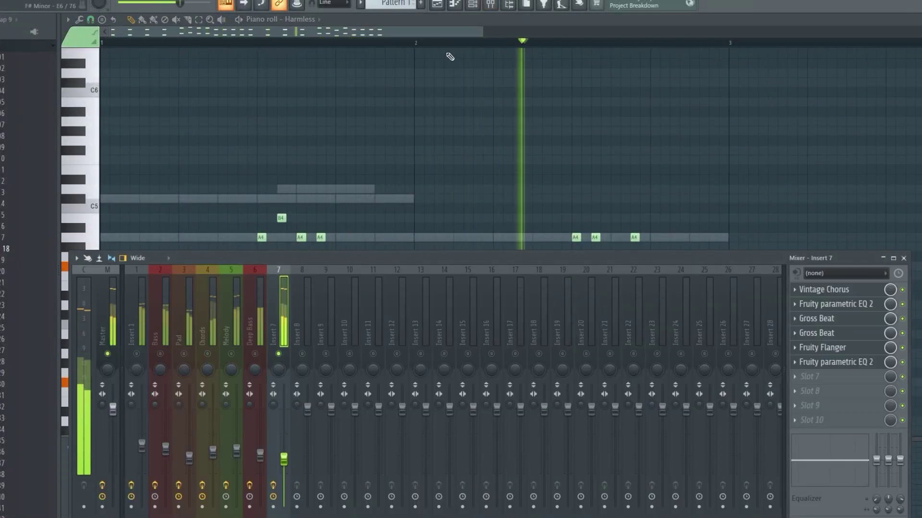
# Open the Harmless synth and Insert 7's Vintage Chorus, two EQs, two Gross Beats and Flanger
pyautogui.click(474, 5)
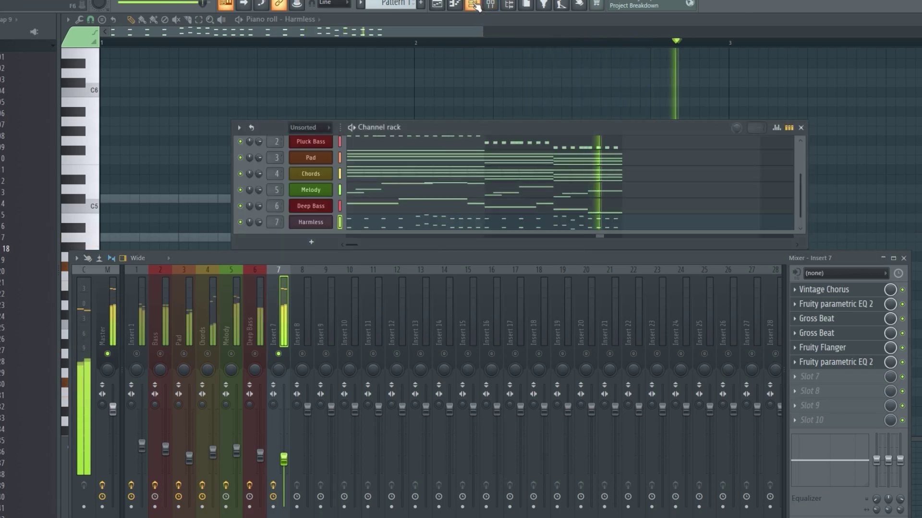
pyautogui.click(325, 225)
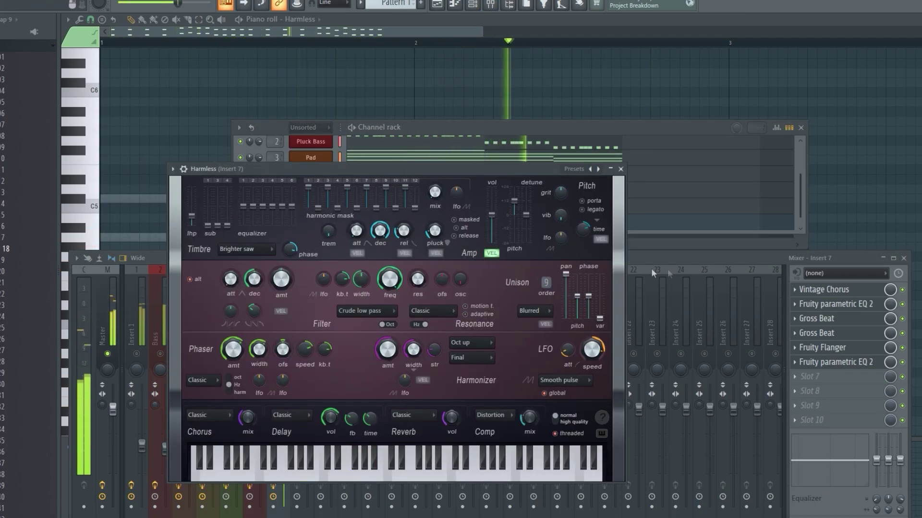
pyautogui.click(834, 290)
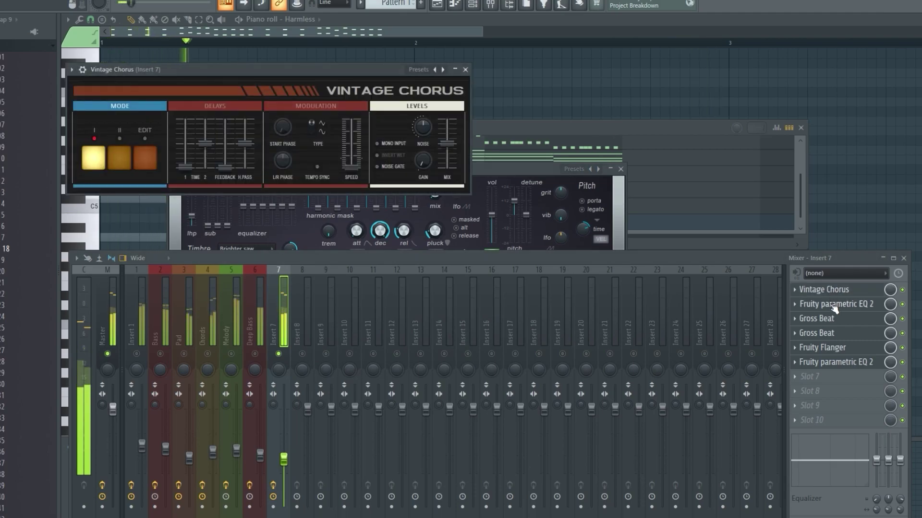
pyautogui.click(834, 306)
pyautogui.click(831, 333)
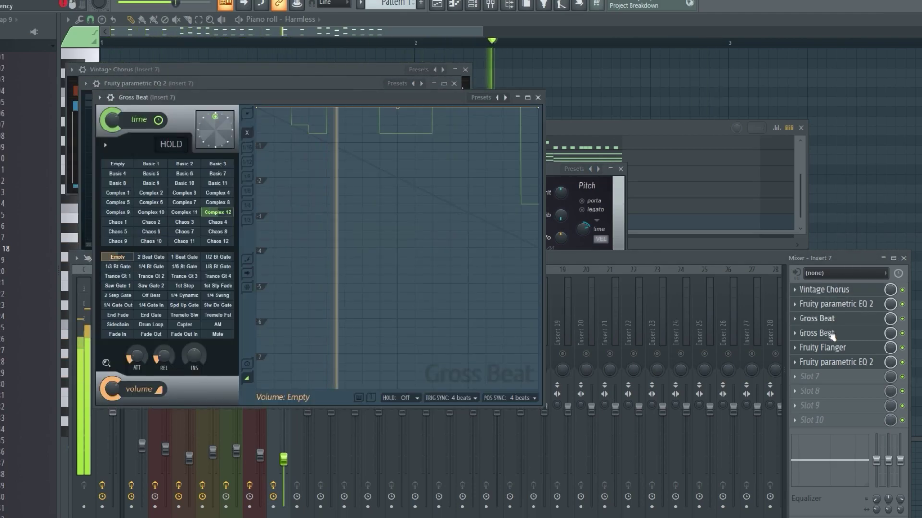
pyautogui.click(830, 334)
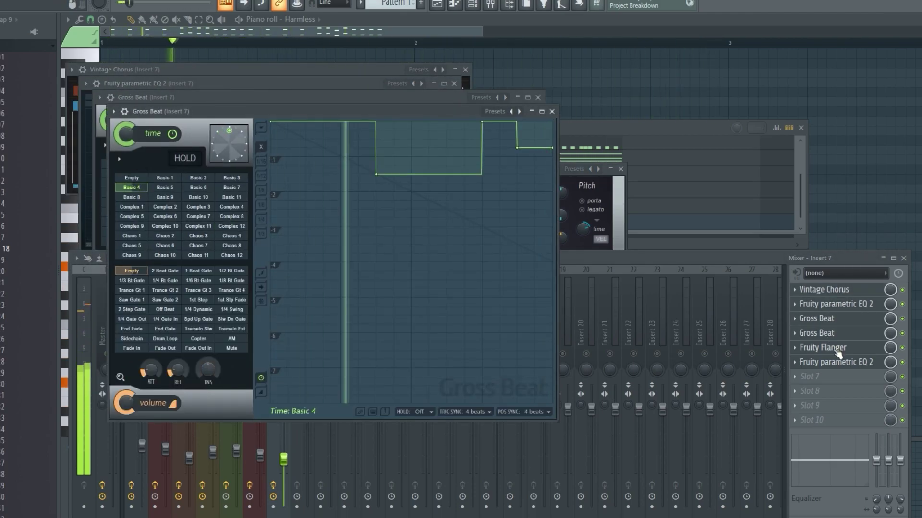
pyautogui.click(838, 355)
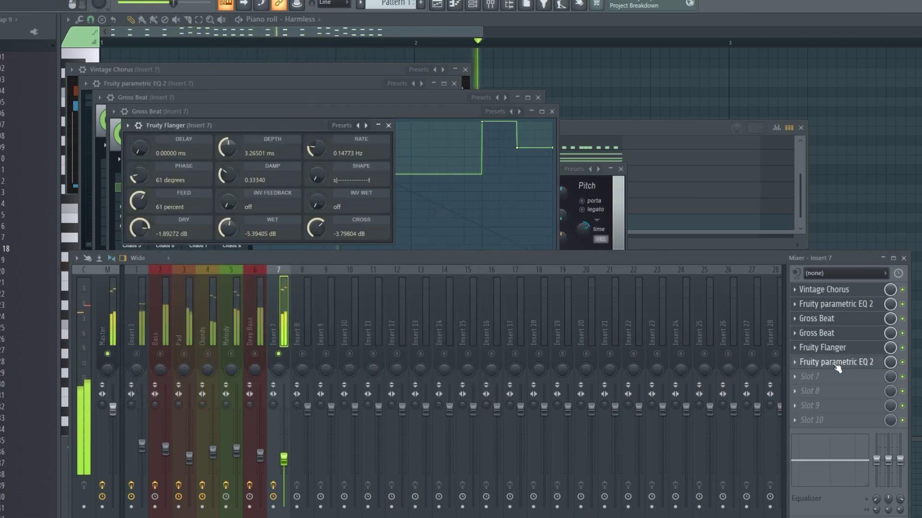
pyautogui.click(836, 363)
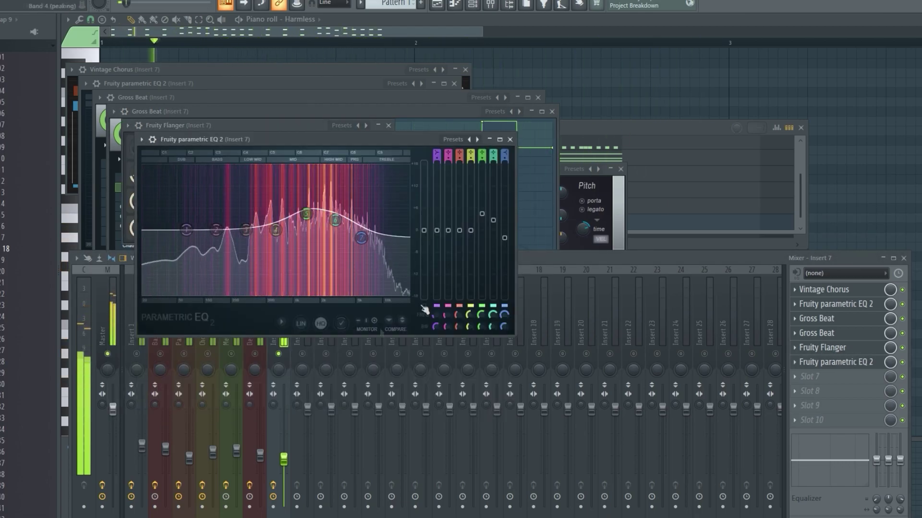
pyautogui.press('F6')
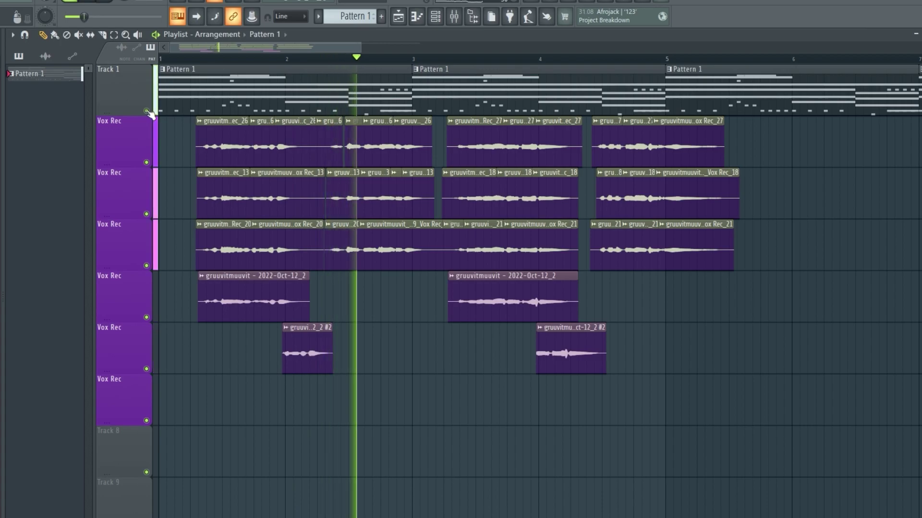
# Zoom the playlist in on the vocal chop clips across the Vox Rec tracks
pyautogui.scroll(5, 280, 248)
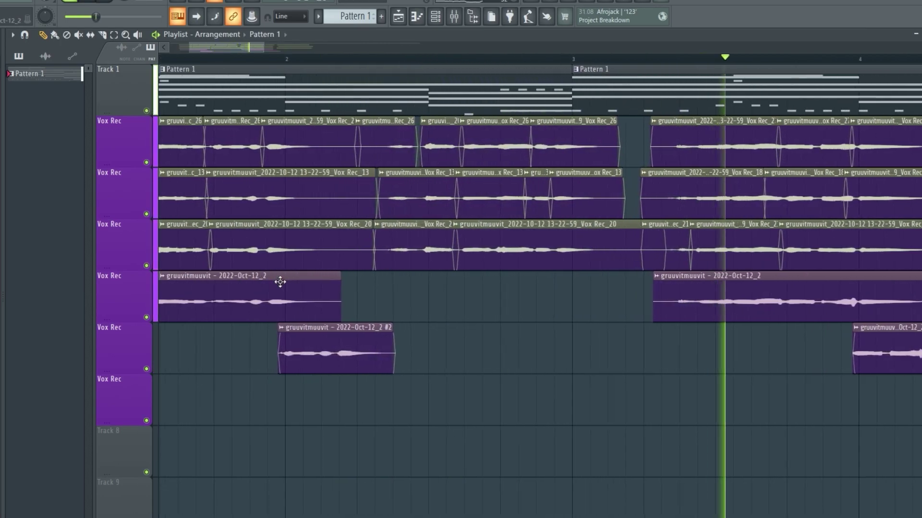
pyautogui.moveTo(226, 48); pyautogui.dragTo(303, 50)
pyautogui.scroll(-4, 362, 149)
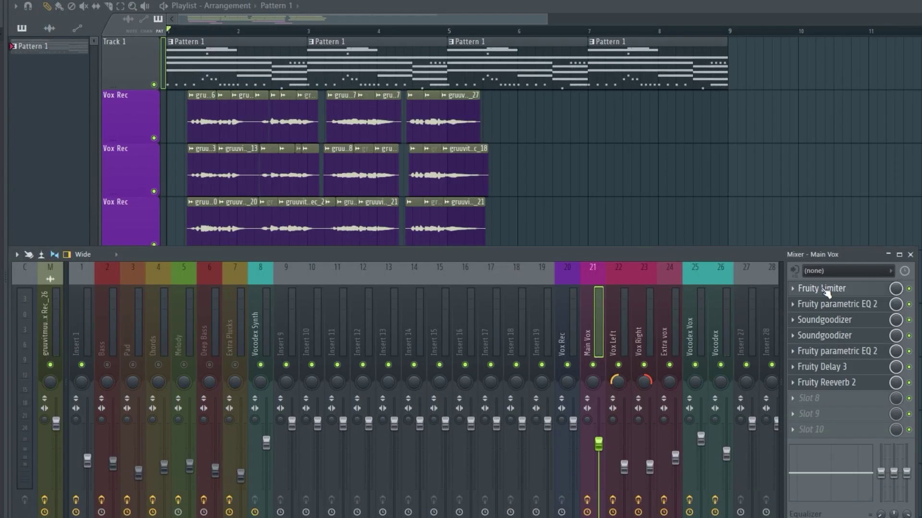
# Open Main Vox's Limiter, two parametric EQs, two Soundgoodizers and Delay 3 windows
pyautogui.click(826, 289)
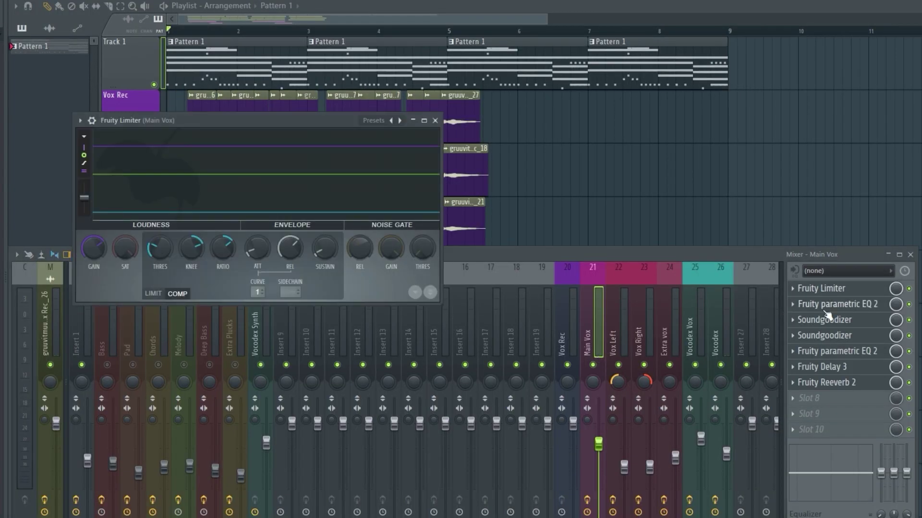
pyautogui.click(824, 308)
pyautogui.click(822, 321)
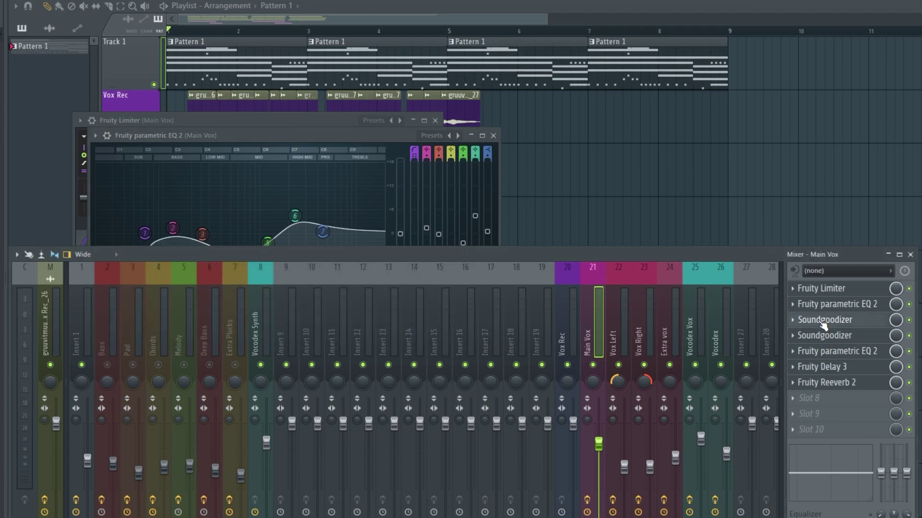
pyautogui.click(818, 341)
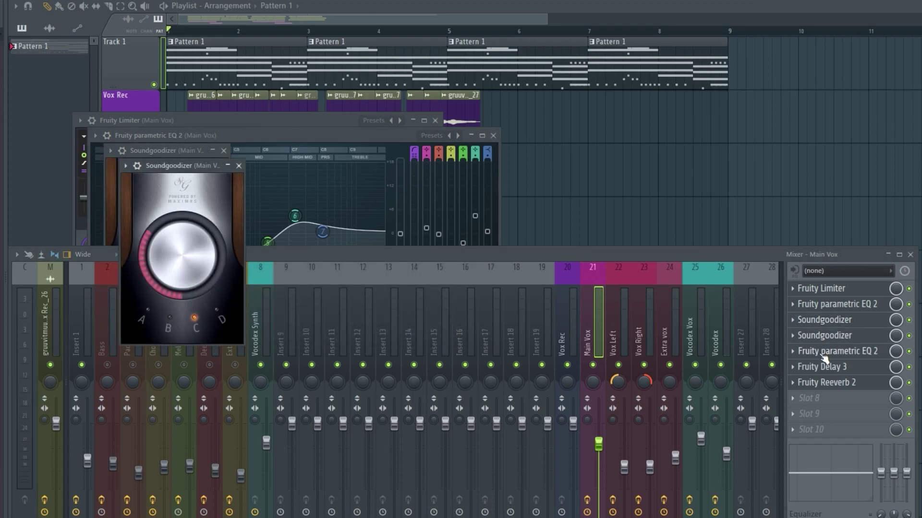
pyautogui.click(823, 355)
pyautogui.click(822, 370)
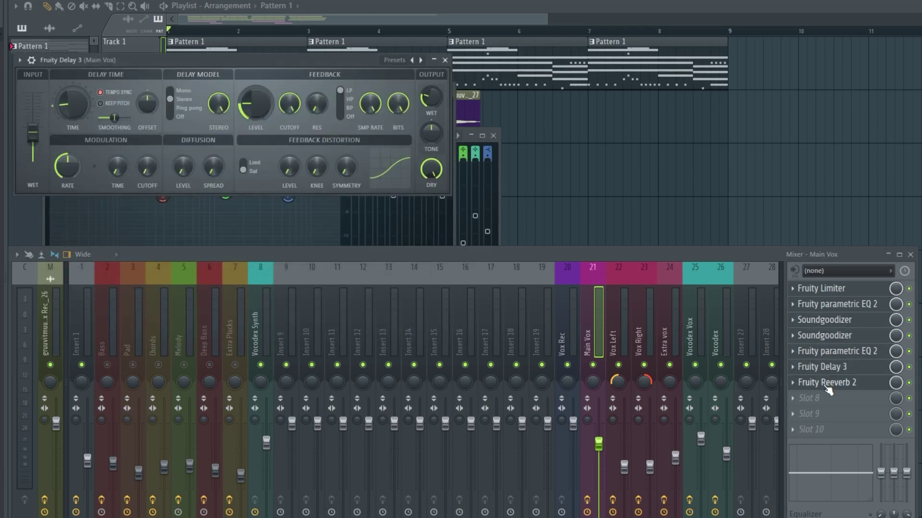
# Open Main Vox's Reeverb 2 and select the Vox Right mixer track (insert 23)
pyautogui.click(827, 384)
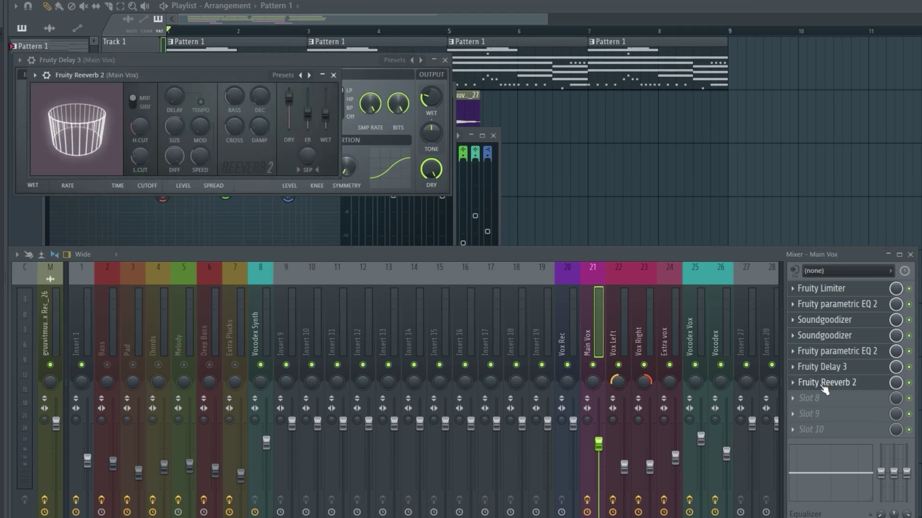
pyautogui.click(620, 336)
pyautogui.click(650, 340)
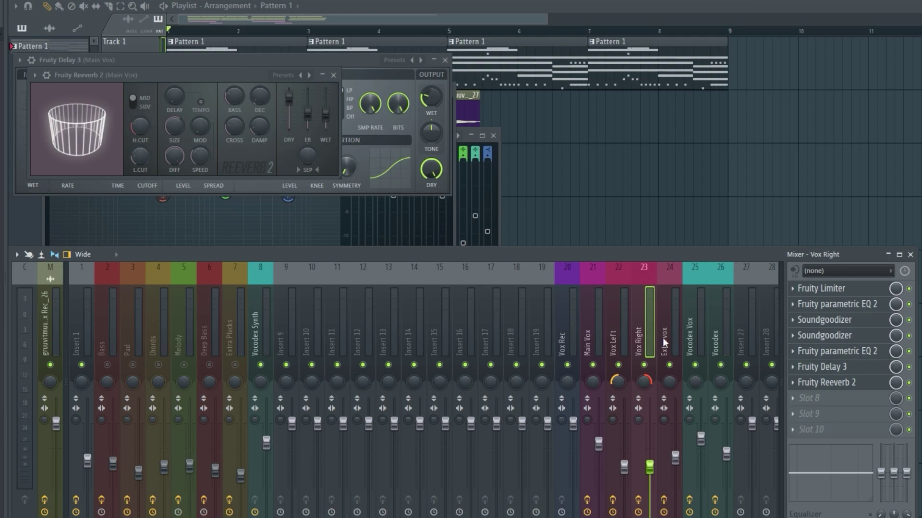
# Solo the Extra vox mixer track (insert 24) and play it back
pyautogui.click(664, 341)
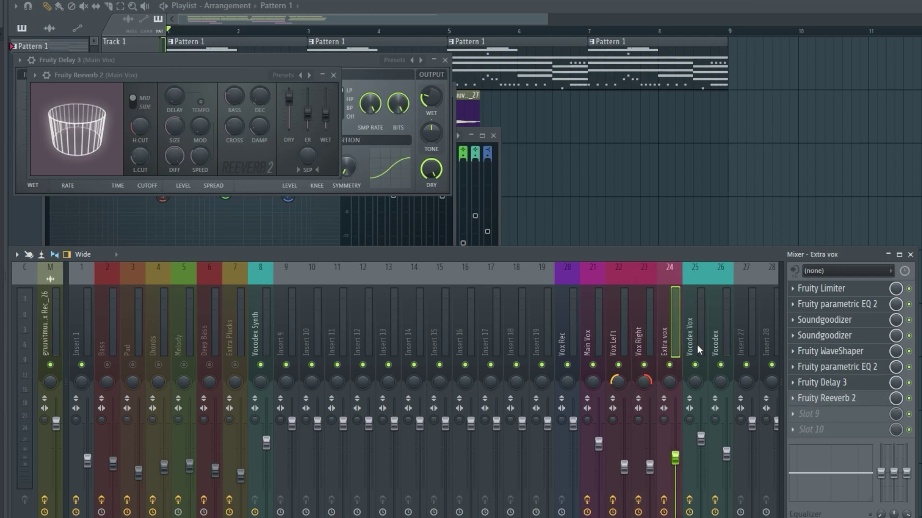
pyautogui.rightClick(670, 365)
pyautogui.press('space')
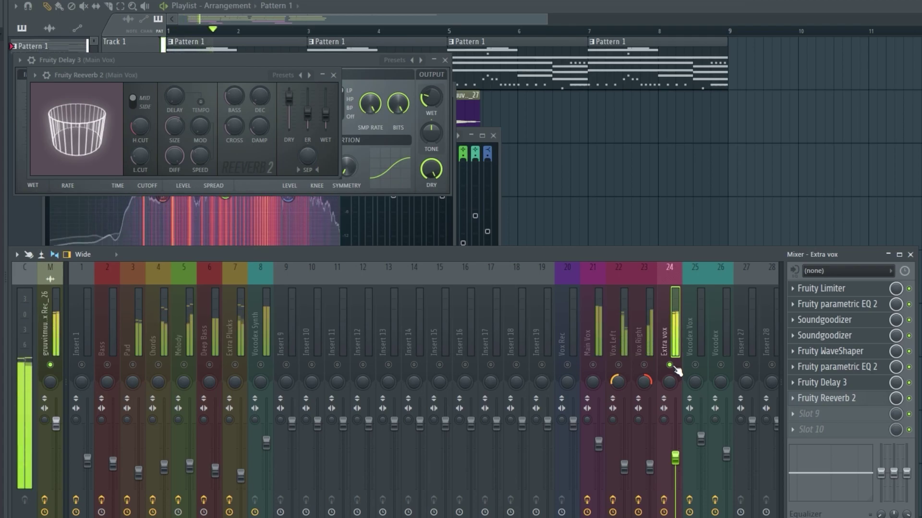
# Open the Extra vox audio clip's settings in the playlist and stop playback
pyautogui.click(319, 18)
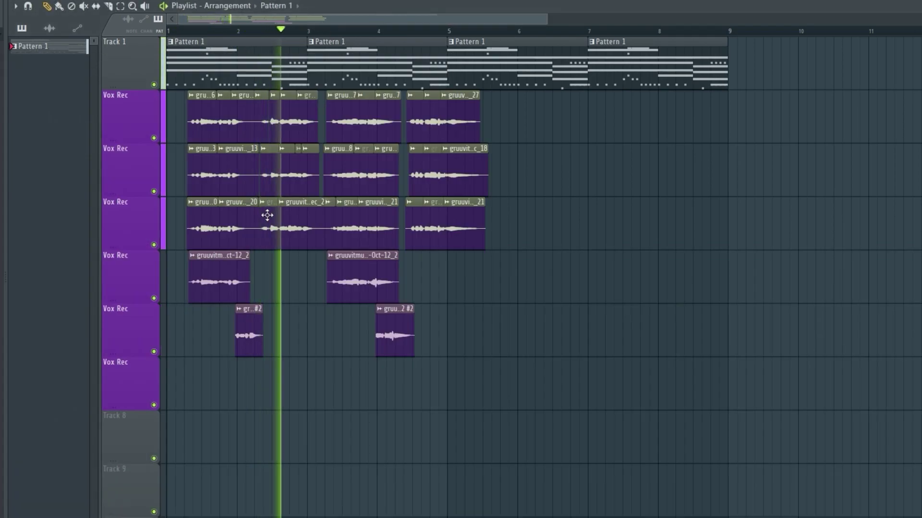
pyautogui.doubleClick(220, 265)
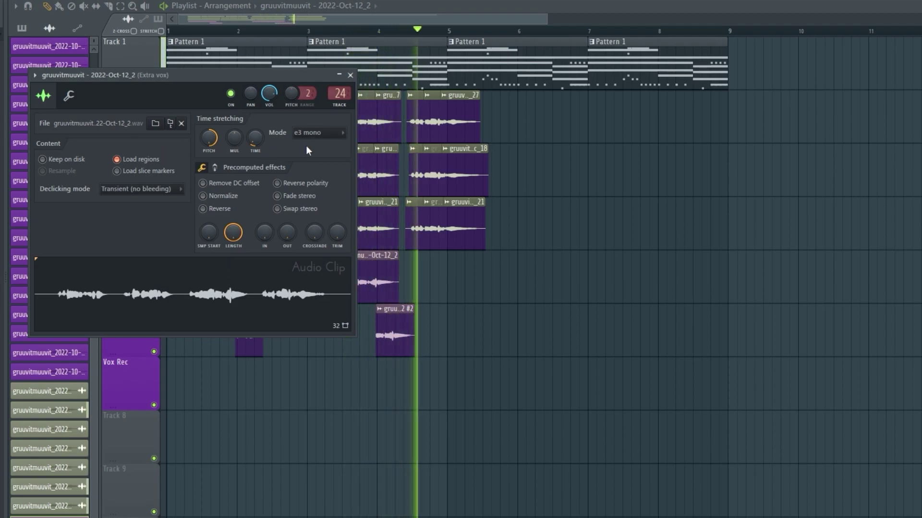
pyautogui.press('space')
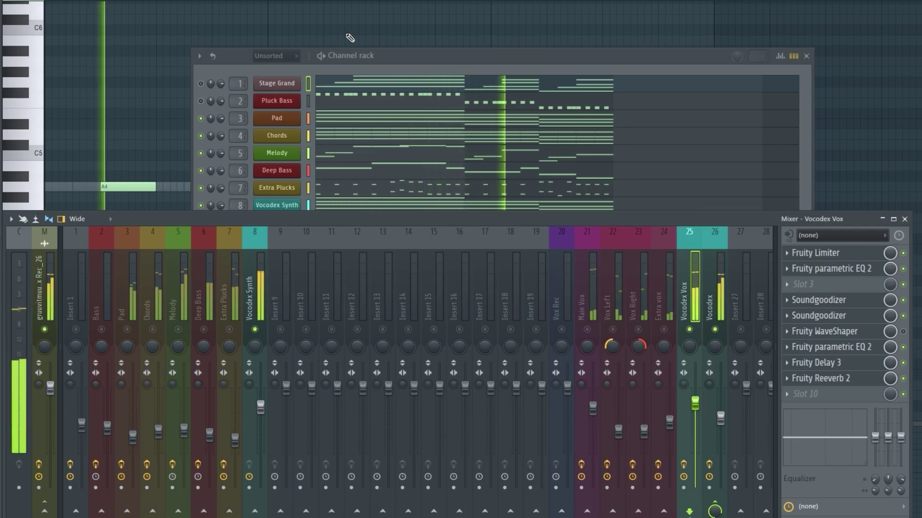
# Open the Vocodex Synth instrument and select the Vocodex Vox and Vocodex mixer tracks
pyautogui.click(282, 205)
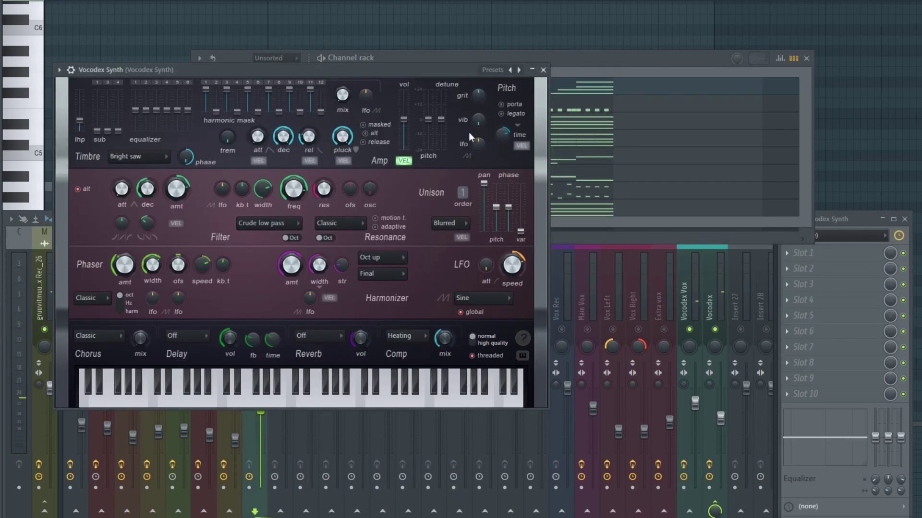
pyautogui.click(564, 62)
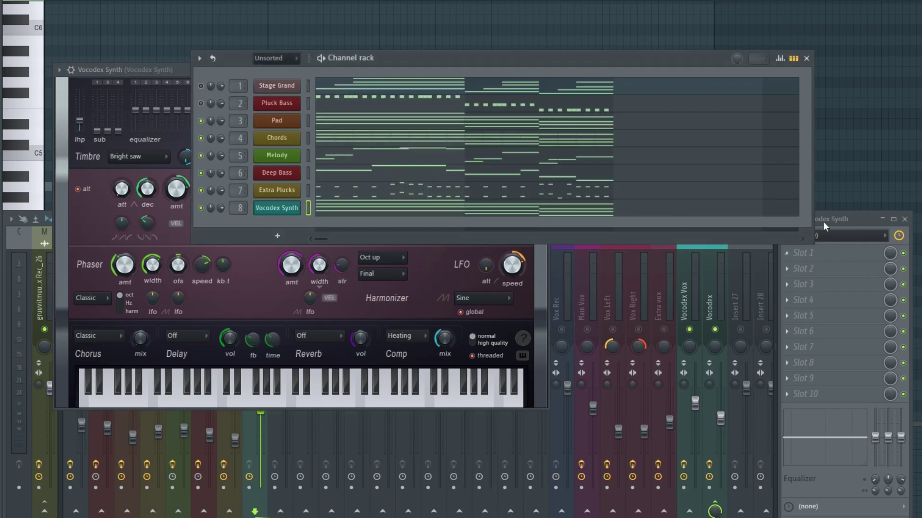
pyautogui.click(863, 220)
pyautogui.click(692, 301)
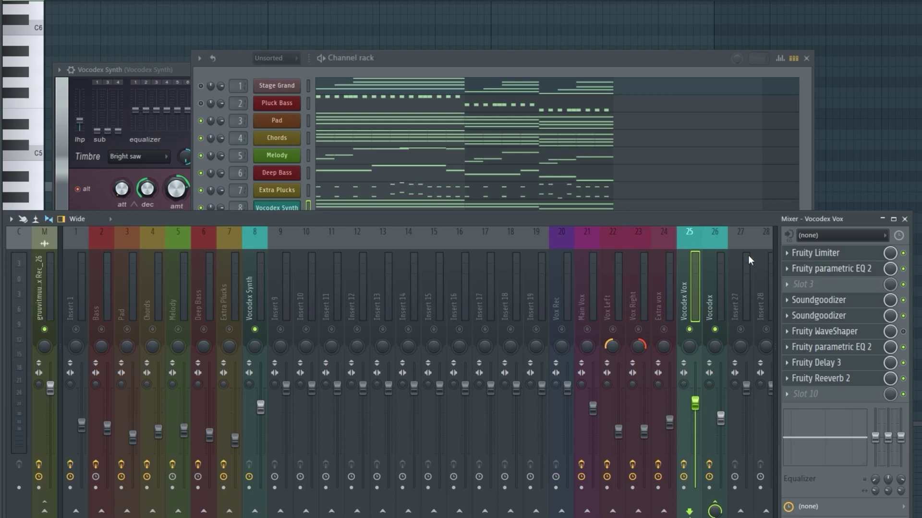
pyautogui.click(719, 277)
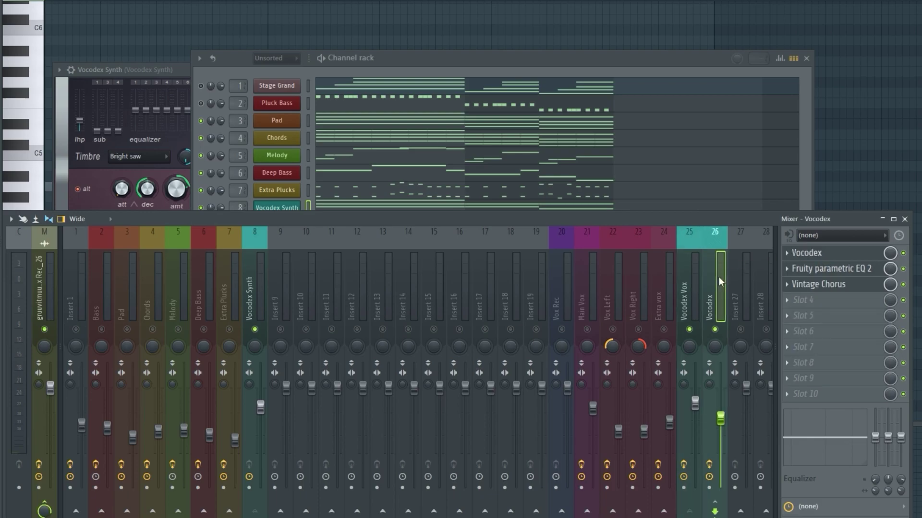
# Open the Vocodex vocoder, Parametric EQ 2 and Vintage Chorus on the Vocodex track
pyautogui.click(818, 256)
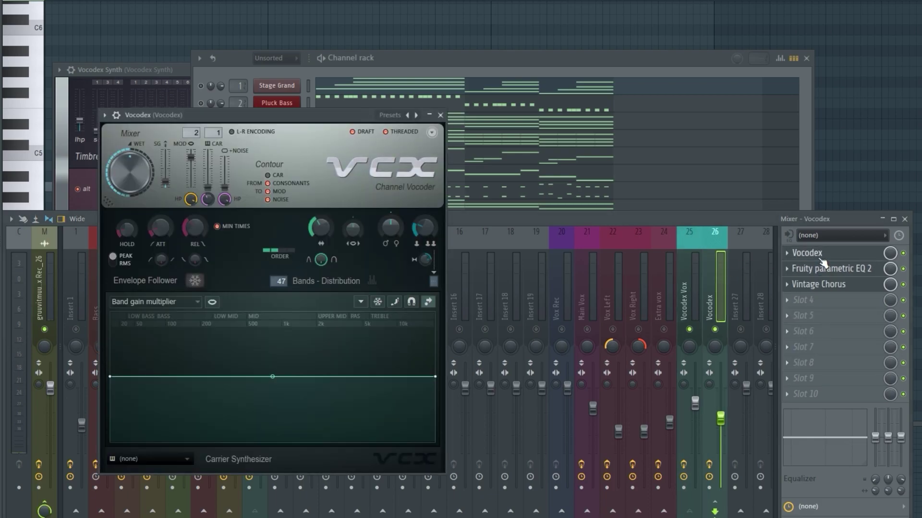
pyautogui.moveTo(272, 113); pyautogui.dragTo(247, 71)
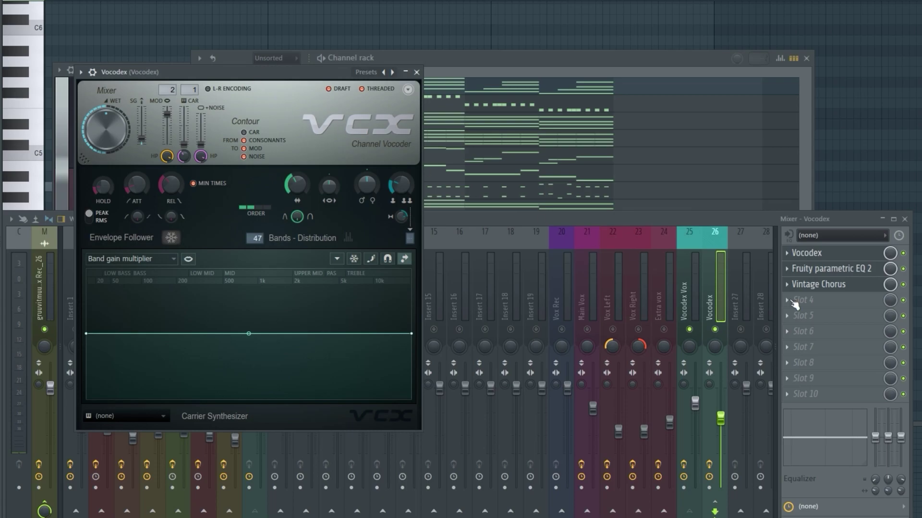
pyautogui.click(864, 270)
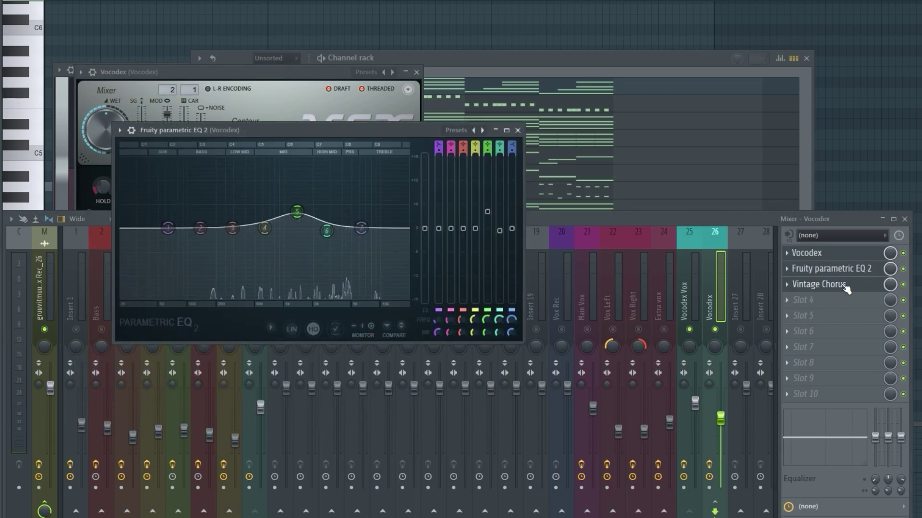
pyautogui.click(845, 286)
pyautogui.click(582, 63)
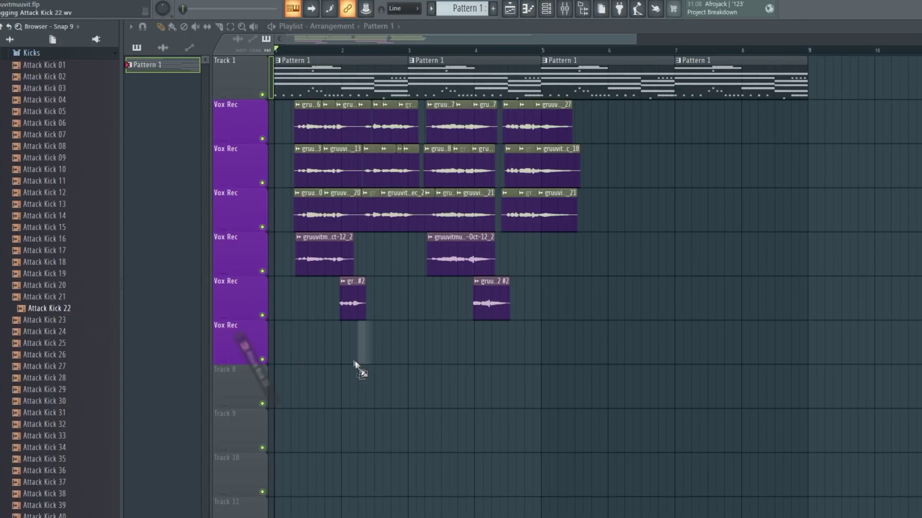
# Place Attack Kick 22 in the playlist and re-dock mixer track 50 to the right
pyautogui.moveTo(277, 345)
pyautogui.mouseDown()
pyautogui.moveTo(276, 372)
pyautogui.moveTo(276, 348)
pyautogui.mouseUp()
pyautogui.rightClick(236, 336)
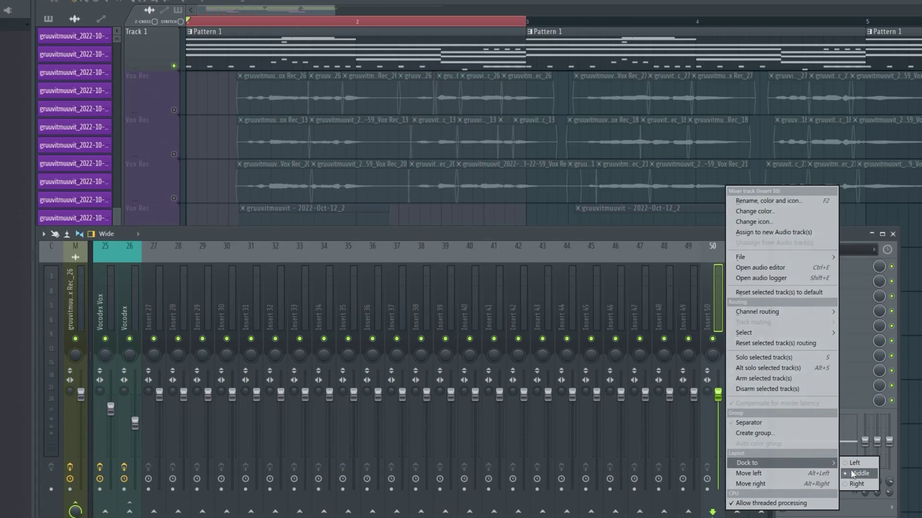
pyautogui.click(853, 484)
# Create an automation clip for the Sidechain track's volume fader
pyautogui.scroll(8, 540, 323)
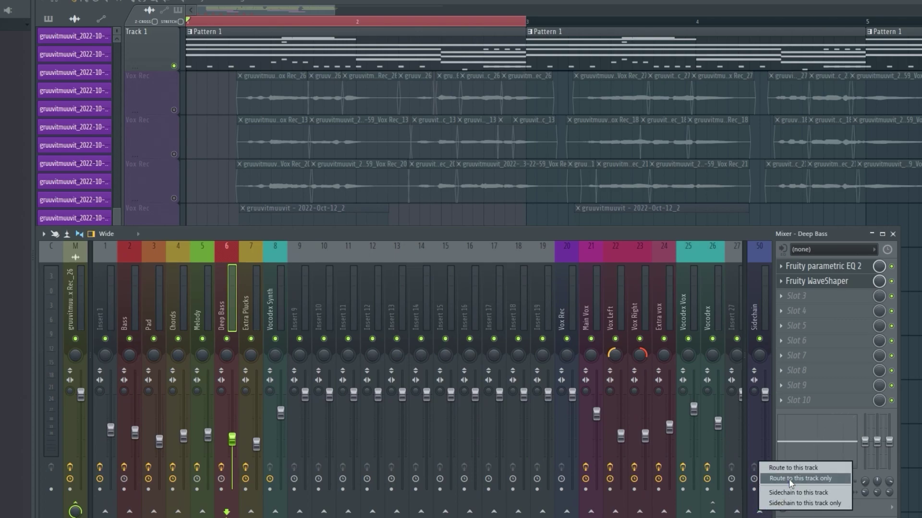
pyautogui.rightClick(766, 396)
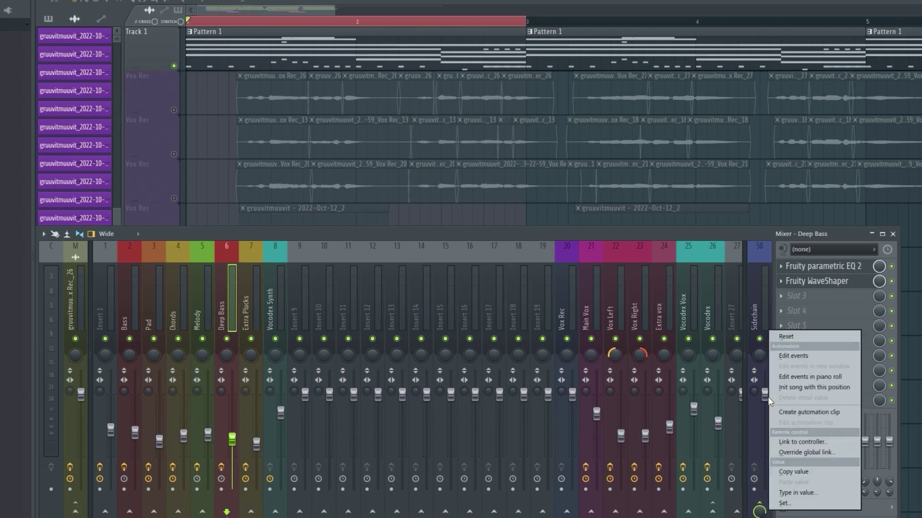
pyautogui.click(809, 412)
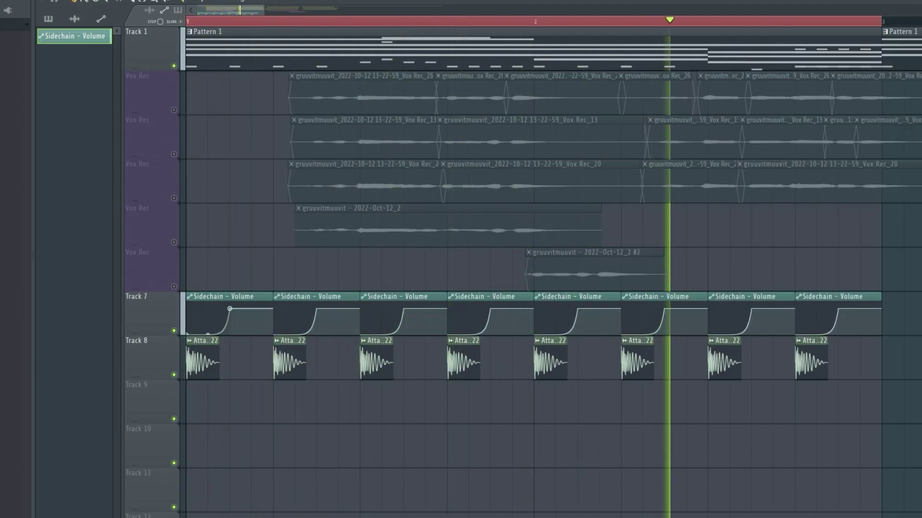
# Add Attack Hat 02, Attack Hat 03 and Collider Third OHat 02 clips on Tracks 9, 10 and 11
pyautogui.moveTo(15, 72); pyautogui.dragTo(216, 405)
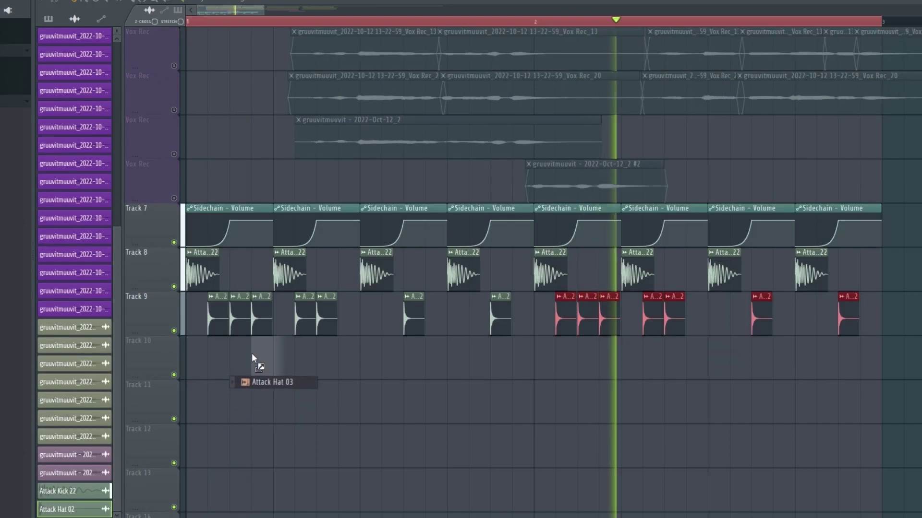
pyautogui.moveTo(252, 354); pyautogui.dragTo(261, 365)
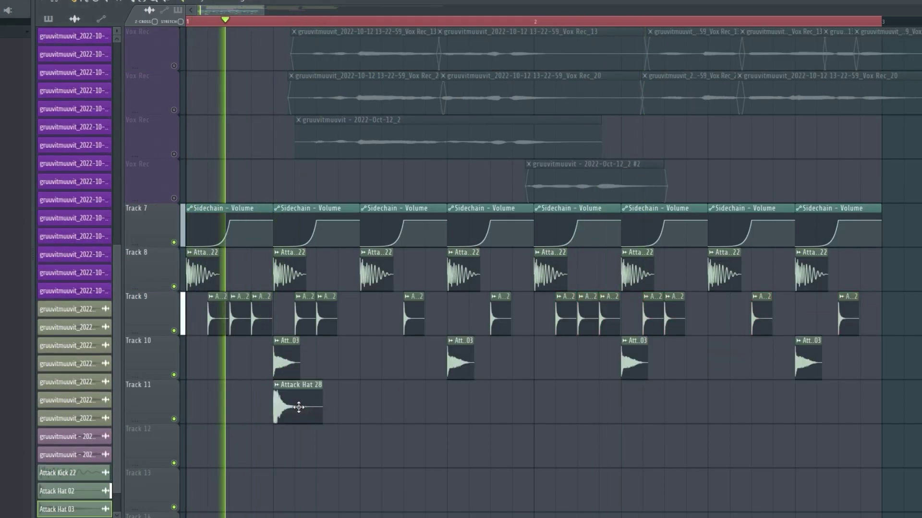
pyautogui.scroll(3, 298, 408)
pyautogui.moveTo(6, 414); pyautogui.dragTo(269, 384)
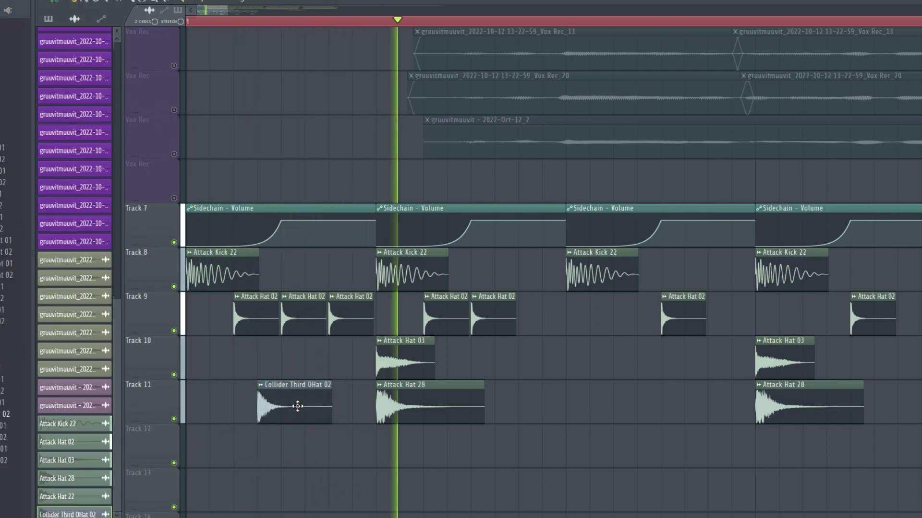
# Place a Collider Reverso Snare 01 clip on Track 14, then swap it for MA LanternLight Snare 01
pyautogui.press('space')
pyautogui.press('space')
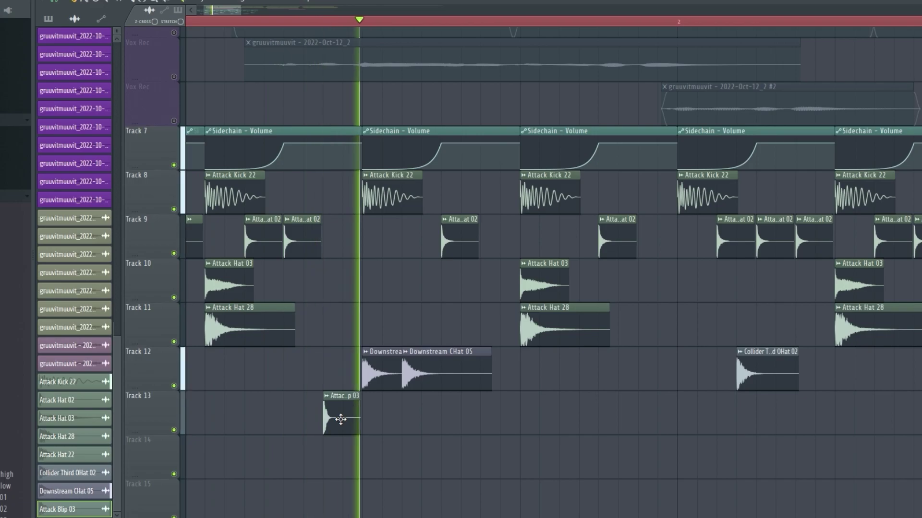
pyautogui.moveTo(9, 351); pyautogui.dragTo(273, 462)
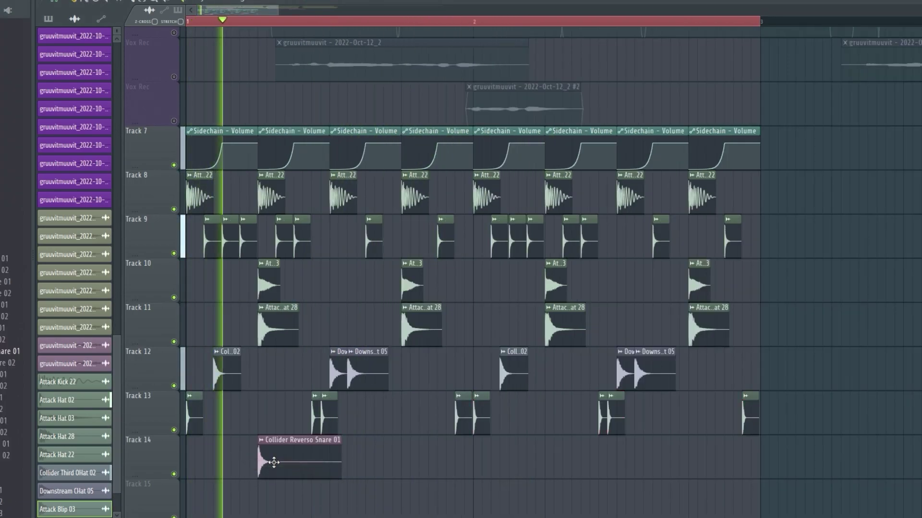
pyautogui.scroll(-3, 391, 432)
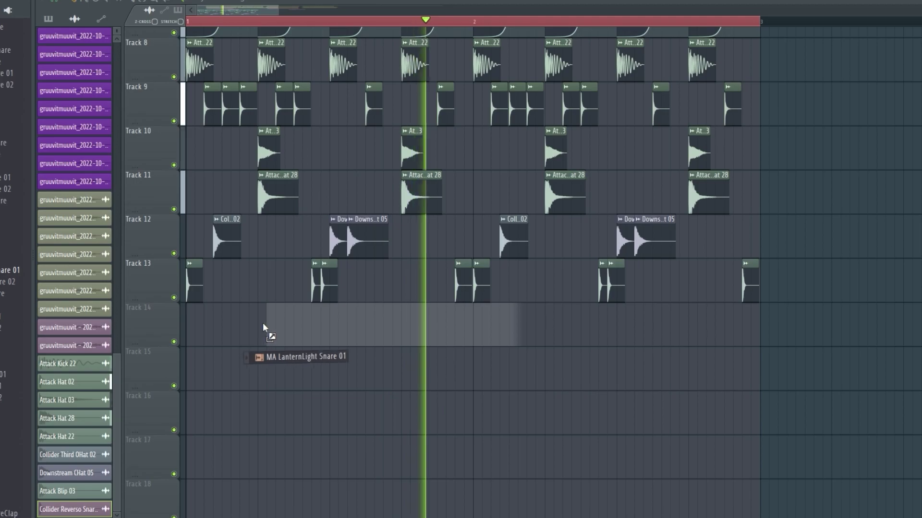
pyautogui.moveTo(264, 330); pyautogui.dragTo(267, 328)
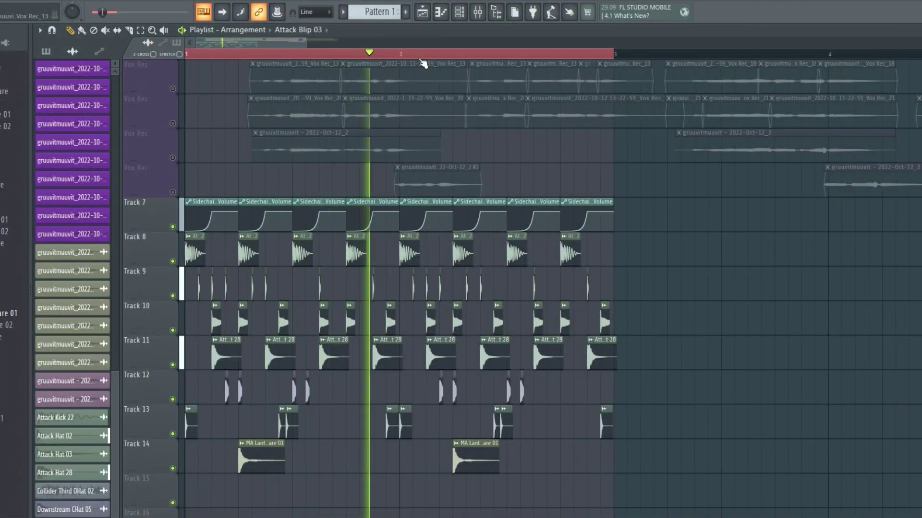
# Open the Mixer with F9 and inspect the effect slots on Inserts 31, 34, 35 and 36
pyautogui.press('F9')
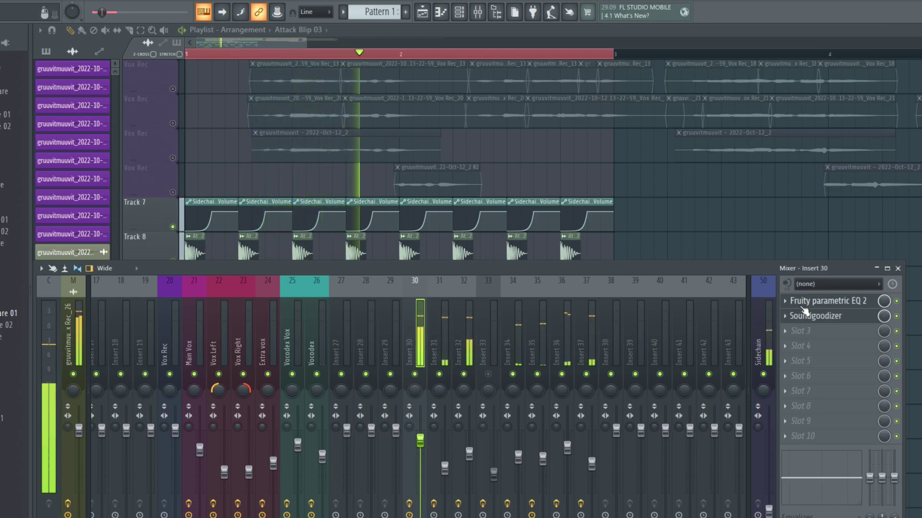
pyautogui.click(444, 341)
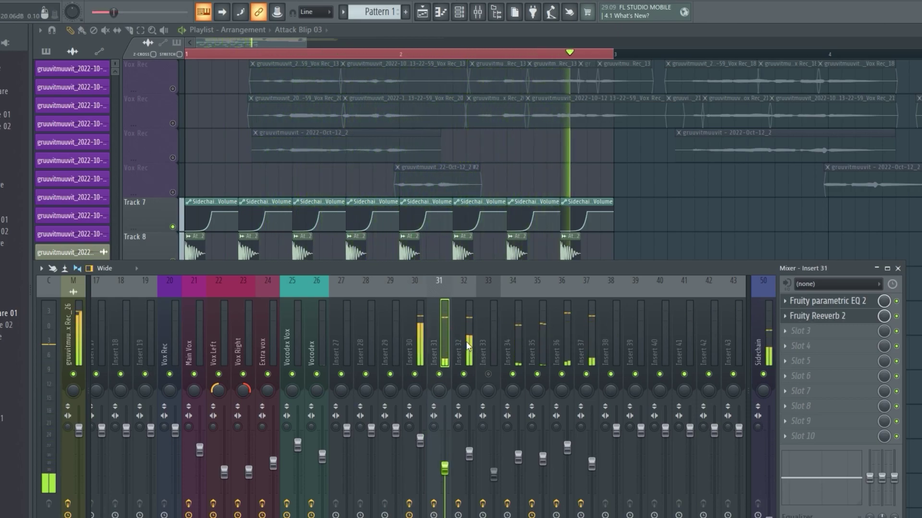
pyautogui.click(515, 352)
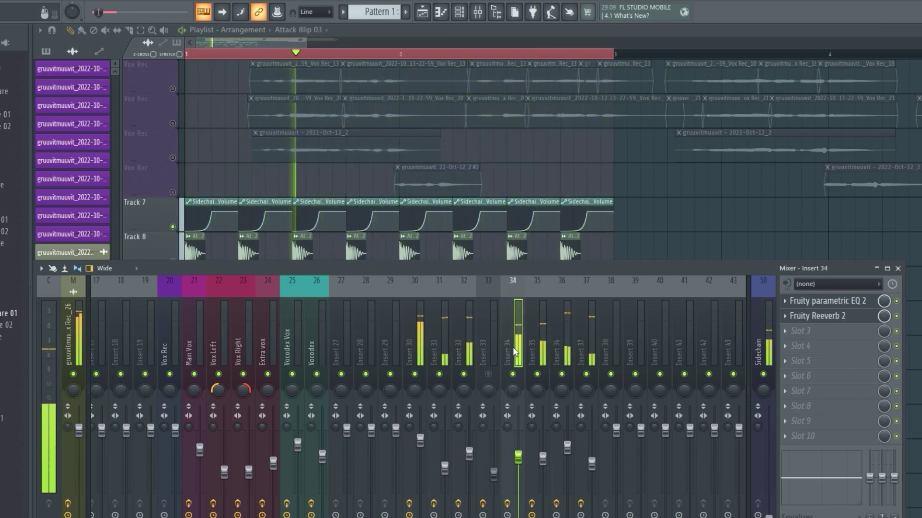
pyautogui.click(548, 353)
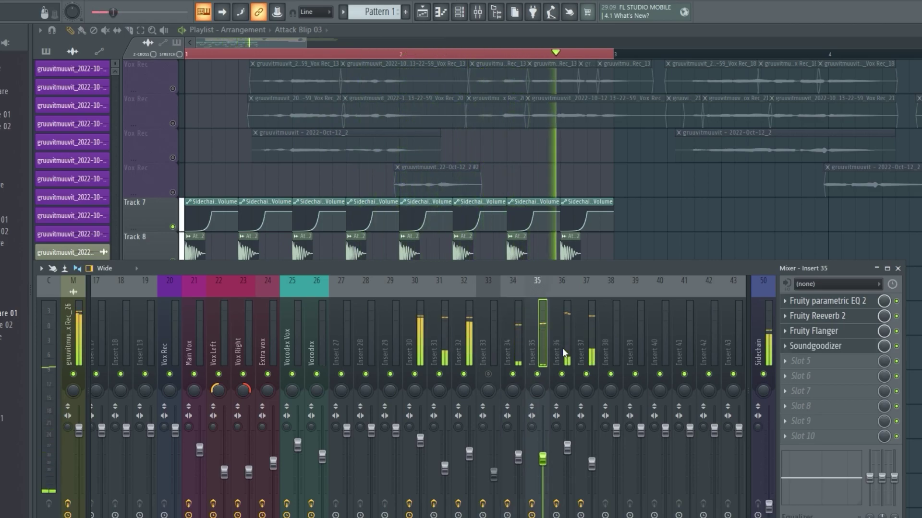
pyautogui.click(569, 355)
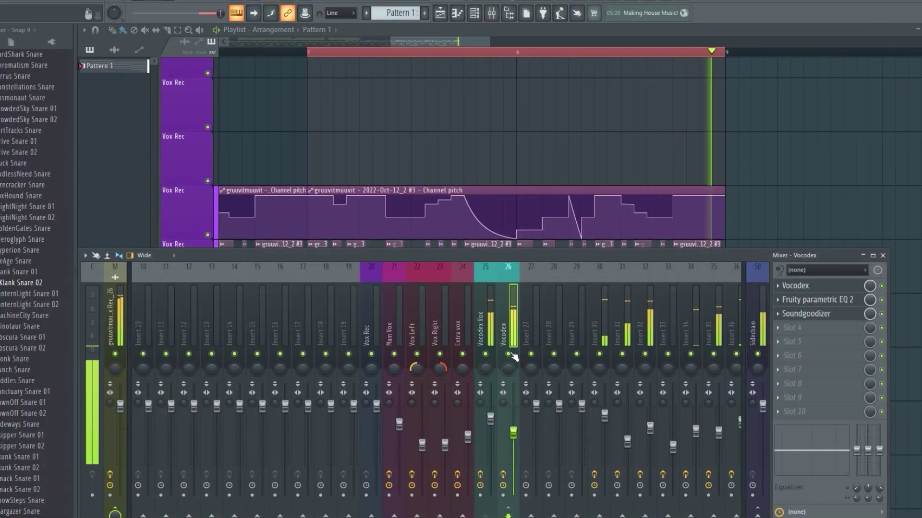
# Close the Mixer and chop the vocal recording clip with Medium auto-slicing
pyautogui.scroll(9, 272, 336)
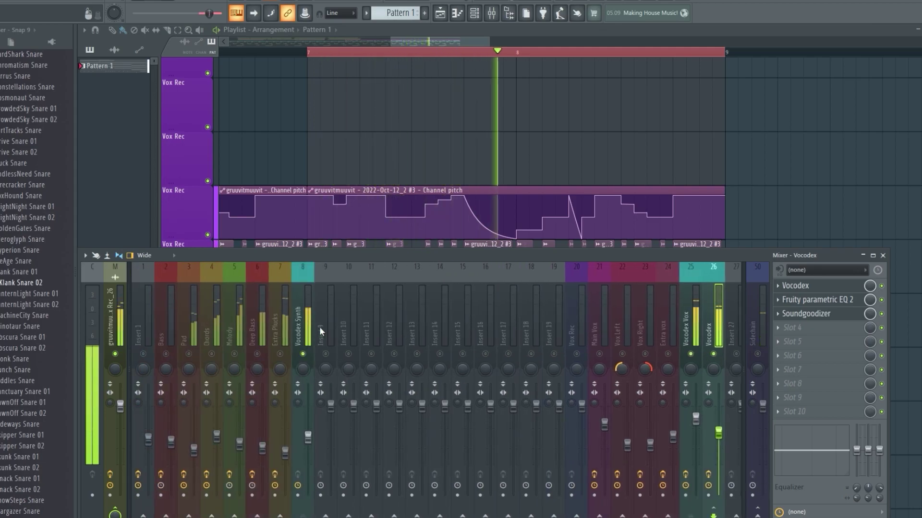
pyautogui.scroll(-6, 312, 333)
pyautogui.press('F9')
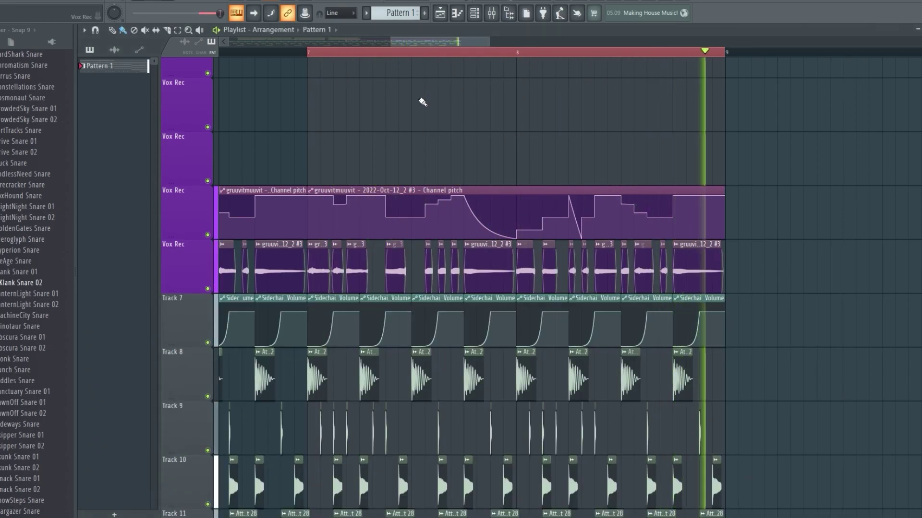
pyautogui.press('space')
pyautogui.hotkey('ctrl', 'z')
pyautogui.click(313, 193)
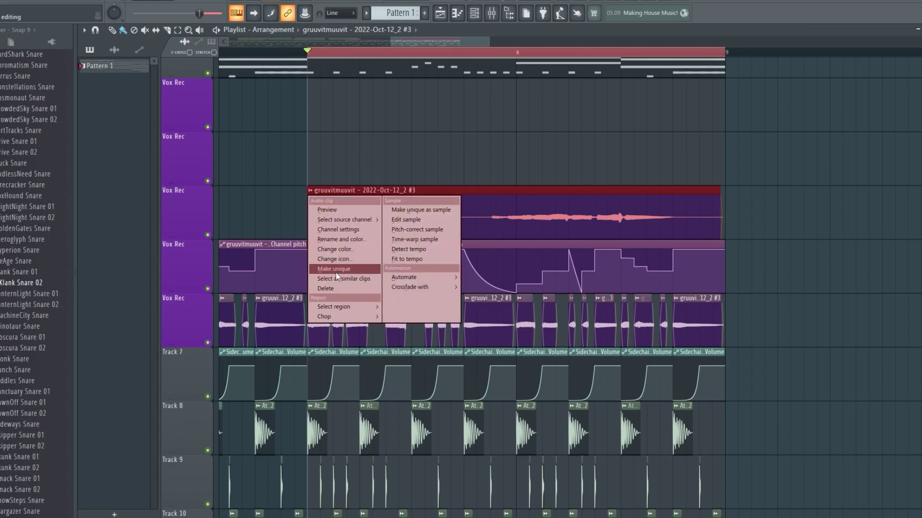
pyautogui.moveTo(349, 321)
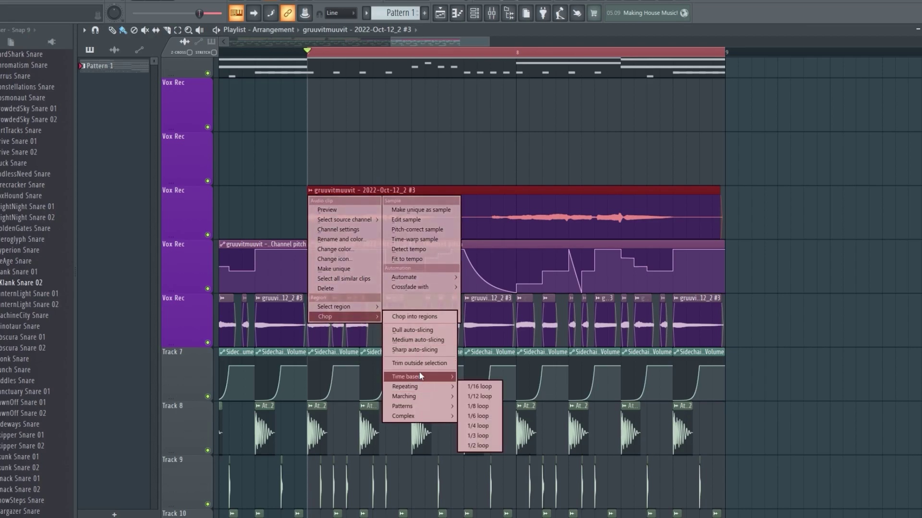
pyautogui.click(426, 340)
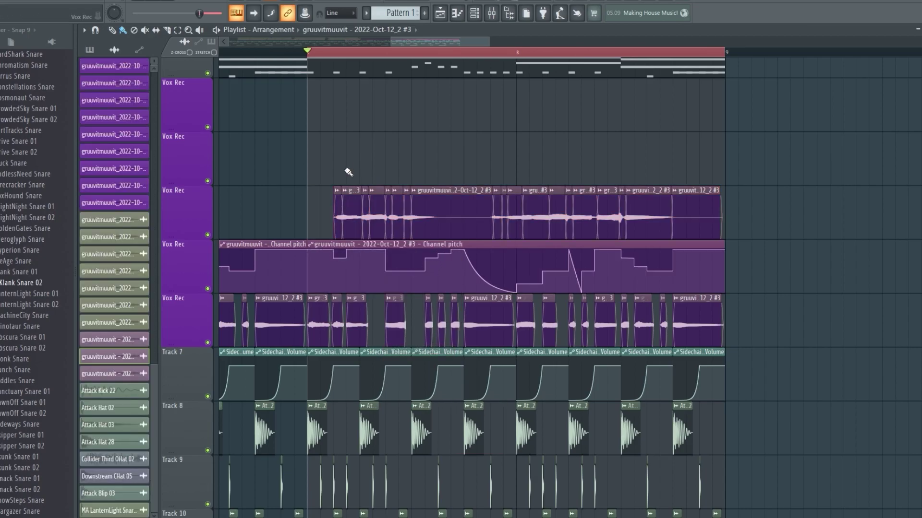
# Mute the third and fifth Vox Rec tracks and play back the chopped vocals
pyautogui.click(208, 235)
pyautogui.click(208, 343)
pyautogui.press('space')
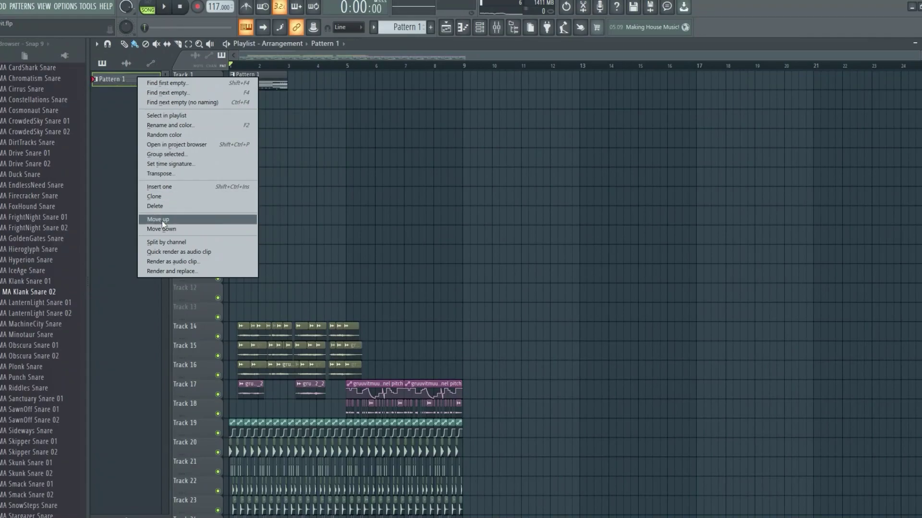
# Split Pattern 1 by channel into per-instrument patterns like Stage Grand, Pluck Bass and Pad
pyautogui.click(176, 242)
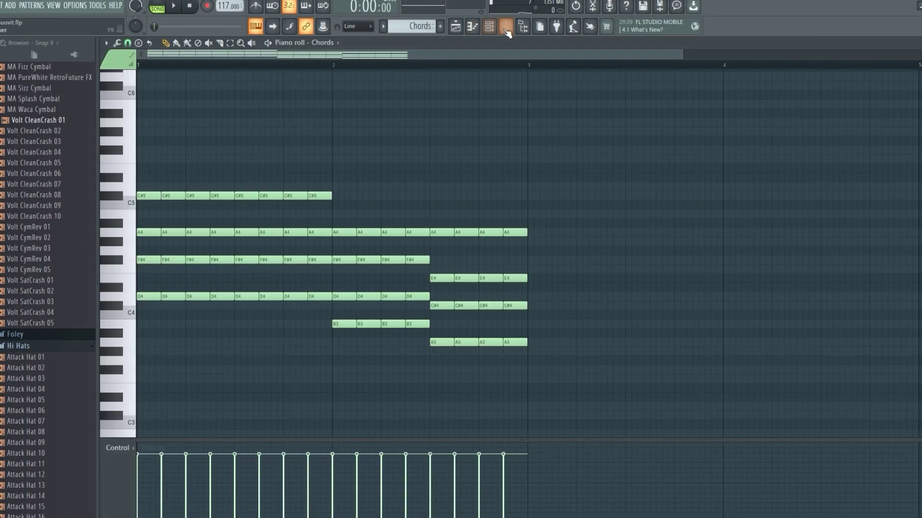
# Create a Love Philter cutoff automation clip for the Chords and loop-play bars 14.5 to 15
pyautogui.click(506, 30)
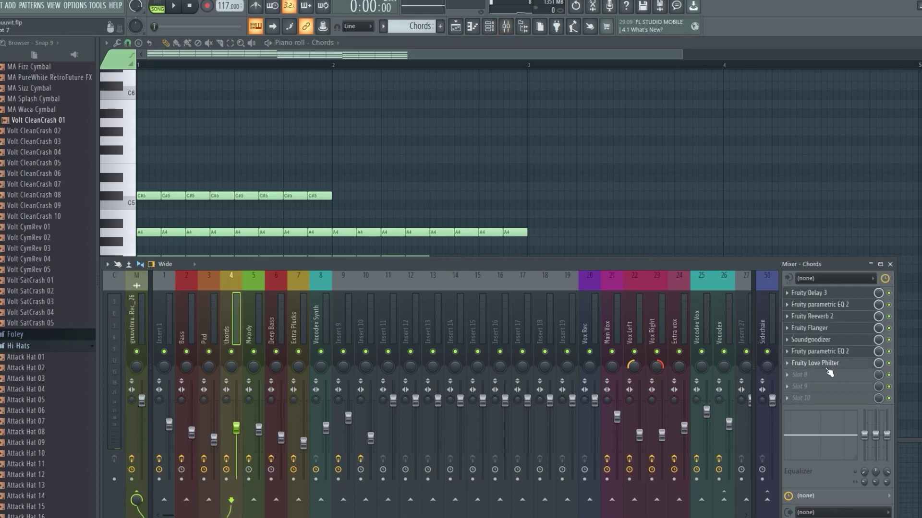
pyautogui.click(826, 365)
pyautogui.rightClick(173, 179)
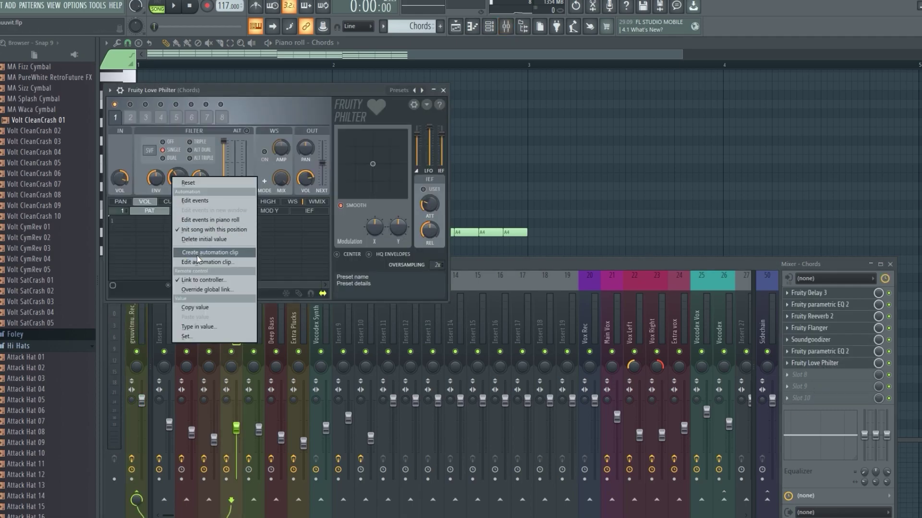
pyautogui.click(457, 28)
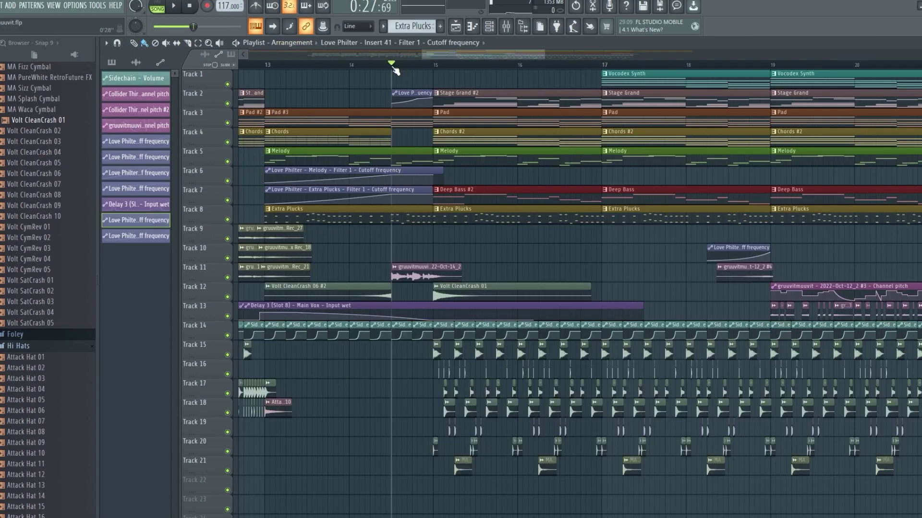
pyautogui.moveTo(391, 64); pyautogui.dragTo(428, 68)
pyautogui.press('space')
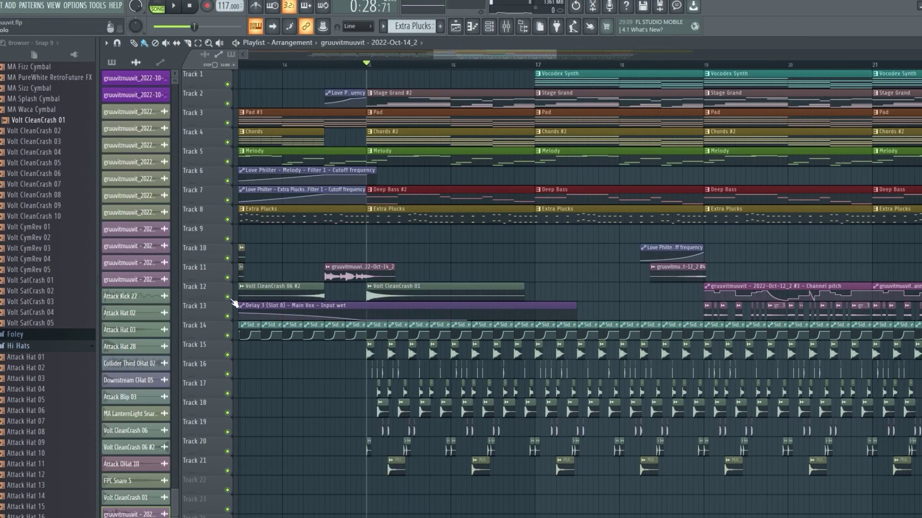
# Solo Track 12 and show Main Vox's Fruity Delay 3 settings while the song plays
pyautogui.keyDown('ctrl'); pyautogui.click(227, 297); pyautogui.keyUp('ctrl')
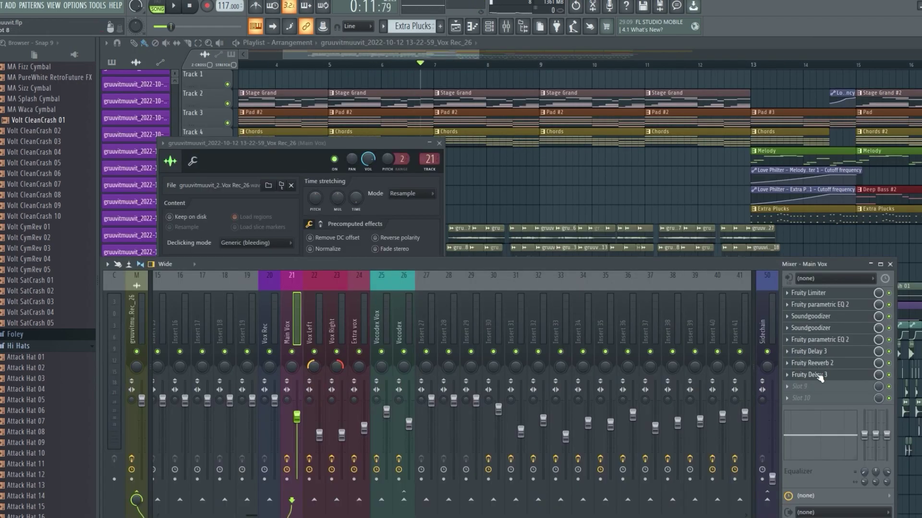
pyautogui.click(816, 375)
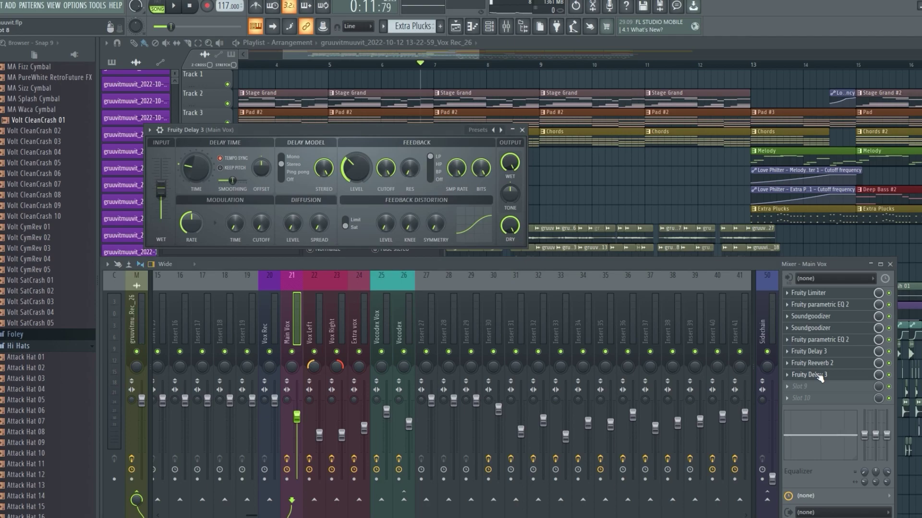
pyautogui.press('space')
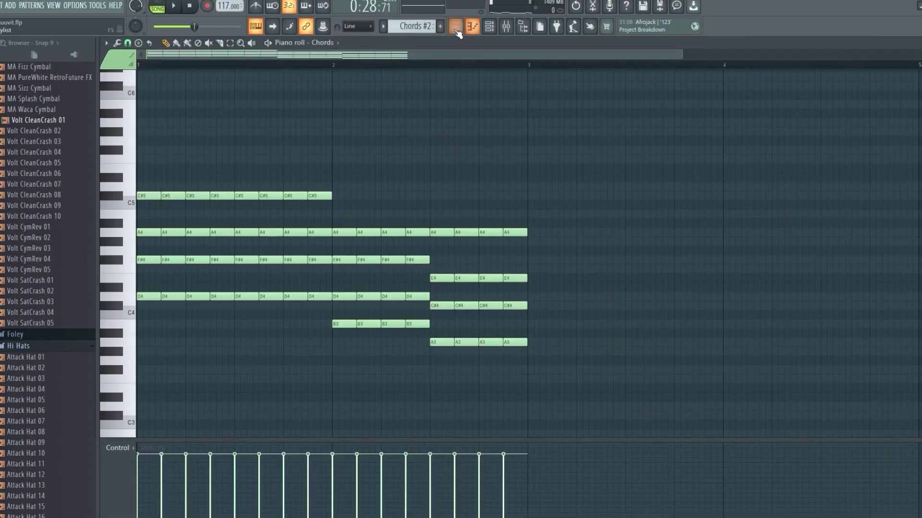
# Show the Vocodex Synth notes in the piano roll and bring up the Harmless #2 synth window
pyautogui.click(456, 31)
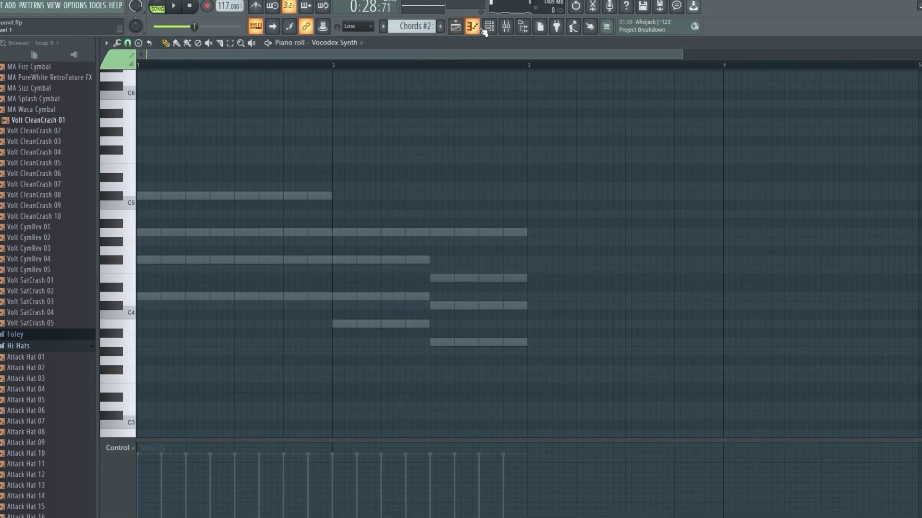
pyautogui.click(489, 26)
pyautogui.click(365, 236)
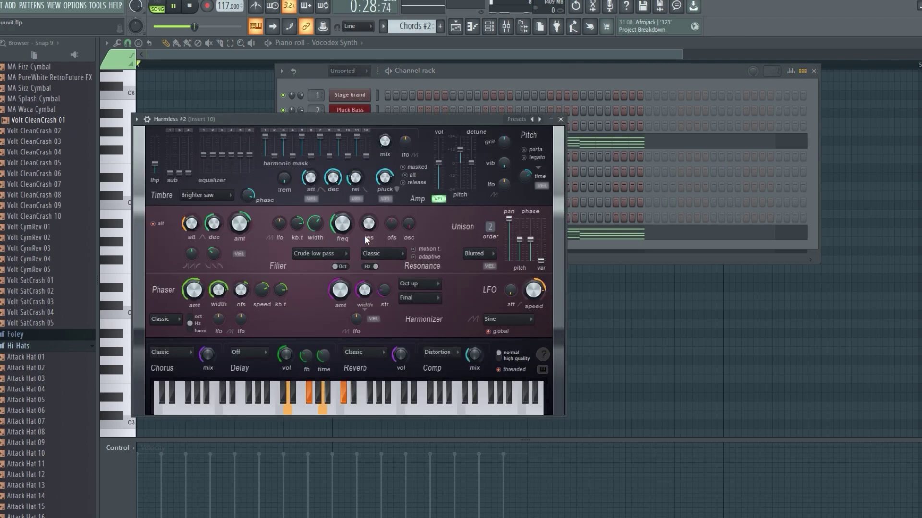